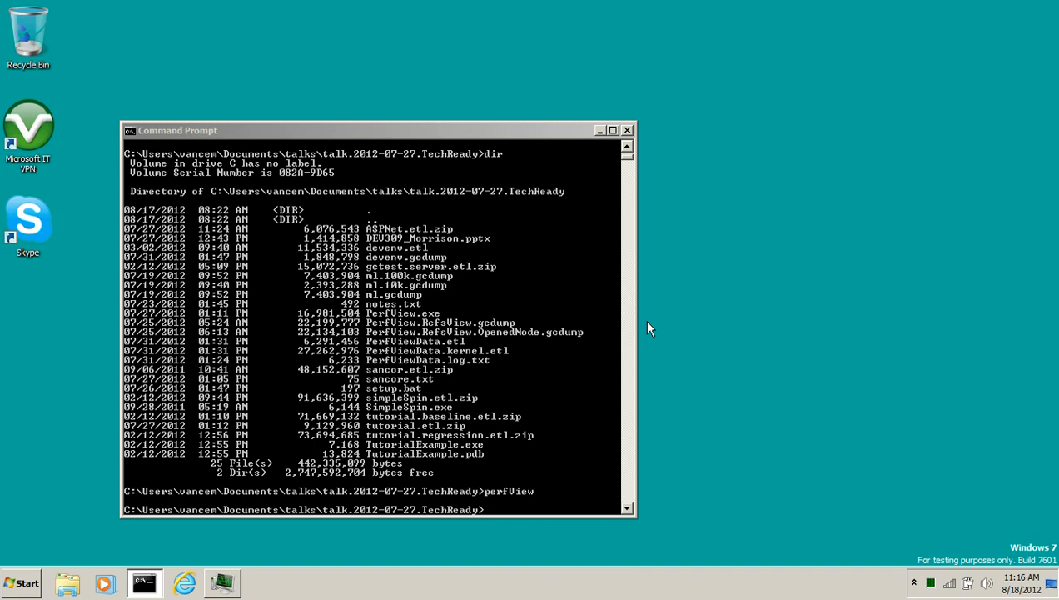
Launch PerfView from the command prompt and open ASPNet.etl.zip in its file tree
key("Up")
key("Return")
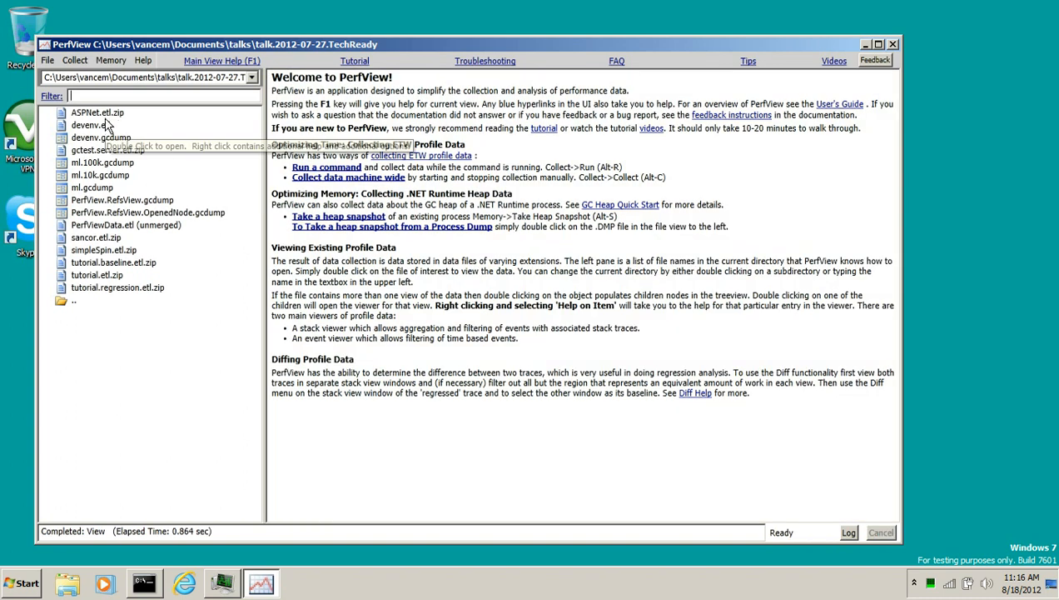
left_click(108, 115)
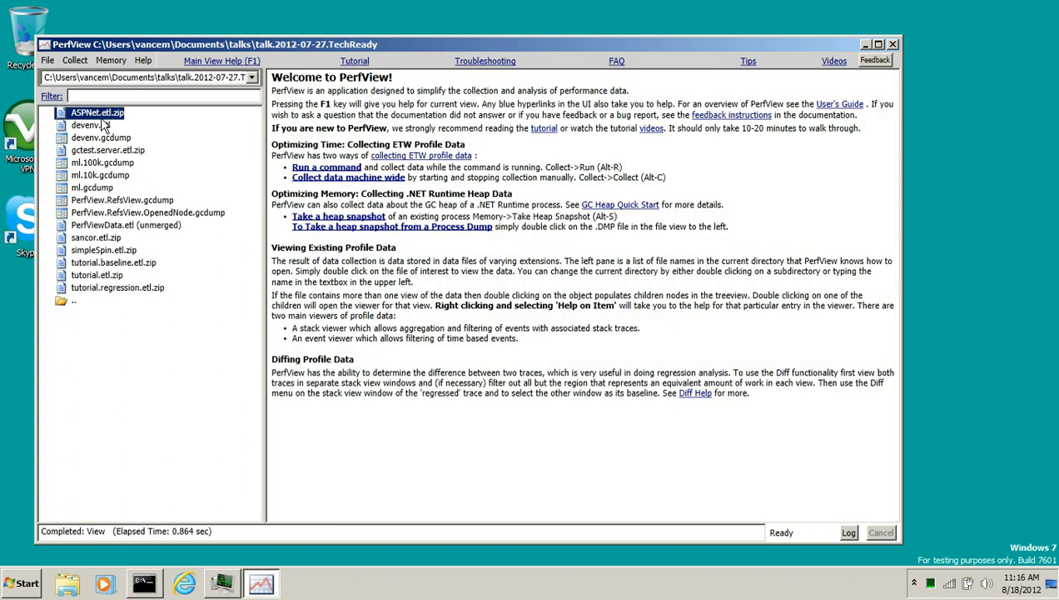
double_click(106, 114)
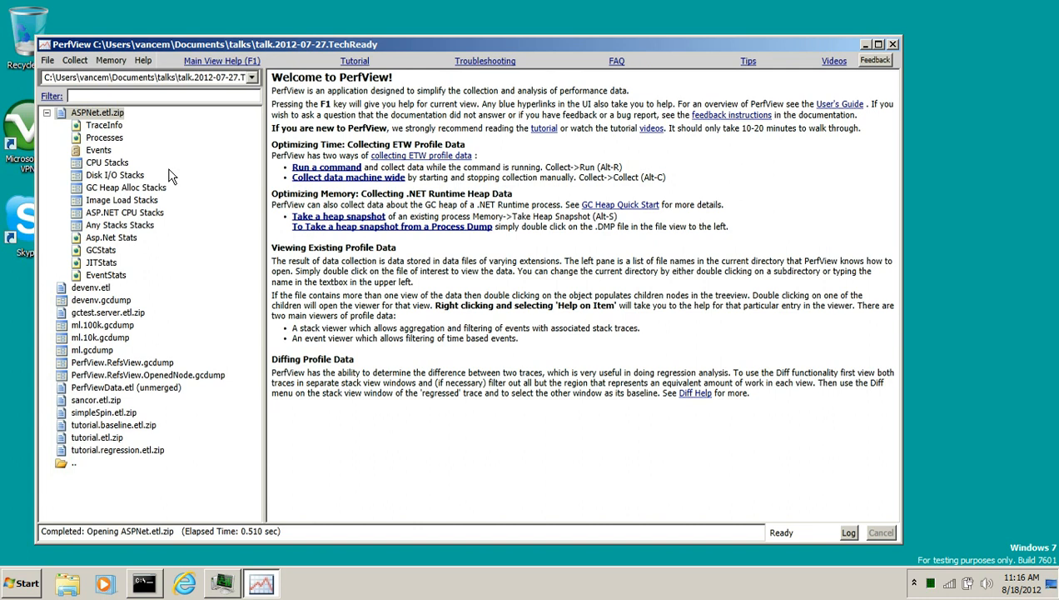
Open the Events view and select the AspNetTrace/AspNetReq event types from AppDomainEnter to StartHandler
double_click(98, 150)
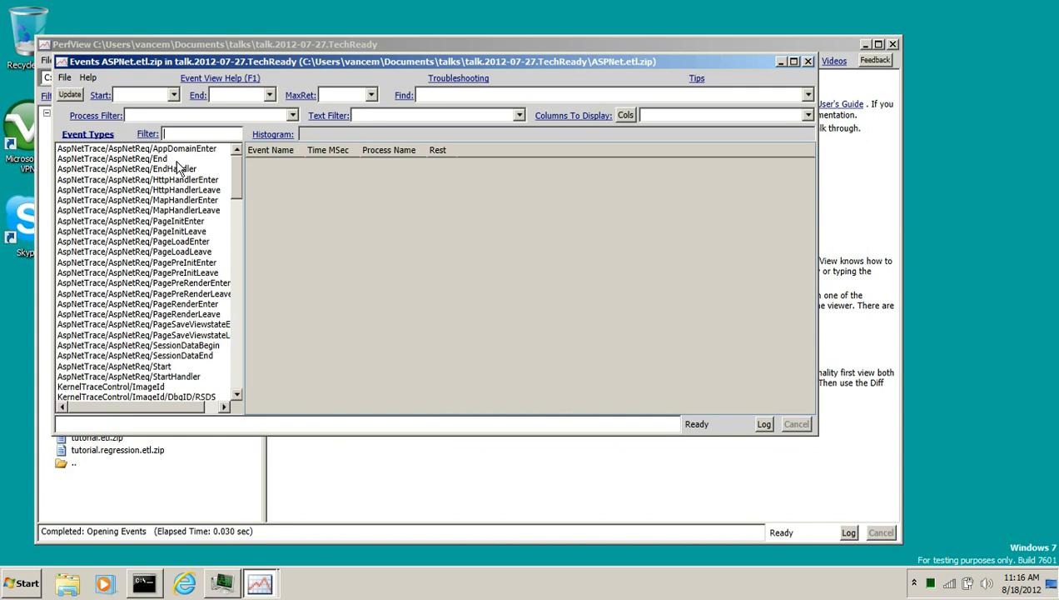
left_click_drag(305, 65, 345, 56)
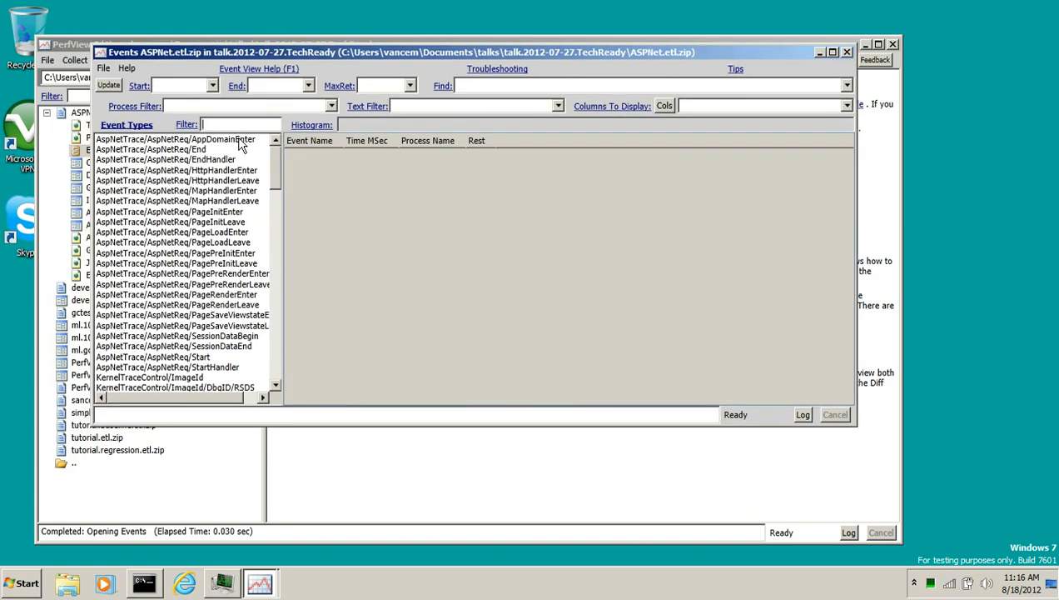
left_click(239, 140)
scroll(212, 317, "down", 2)
scroll(212, 317, "down", 1)
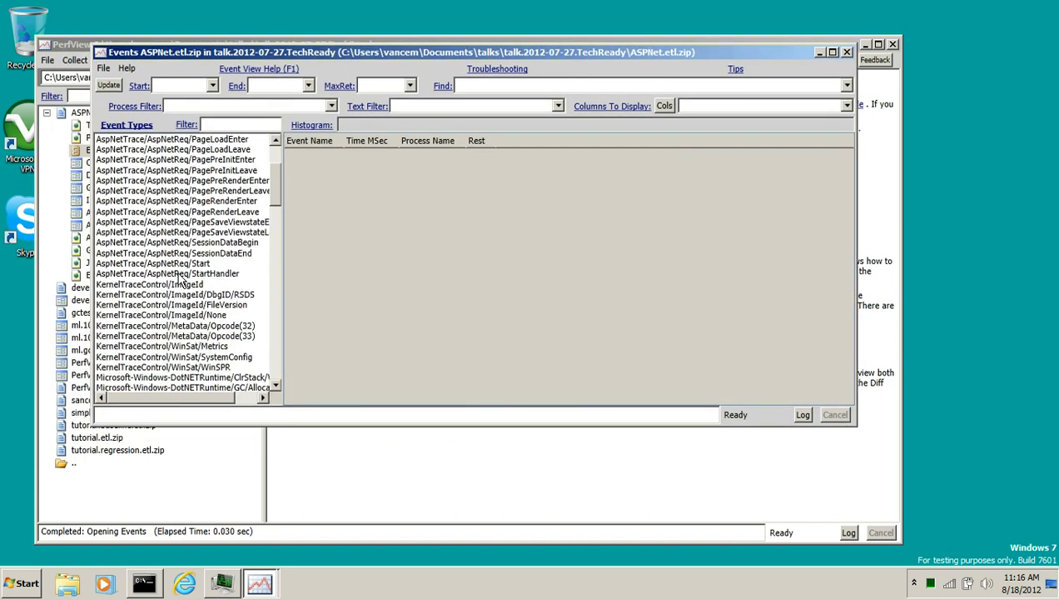
left_click(180, 279, "shift")
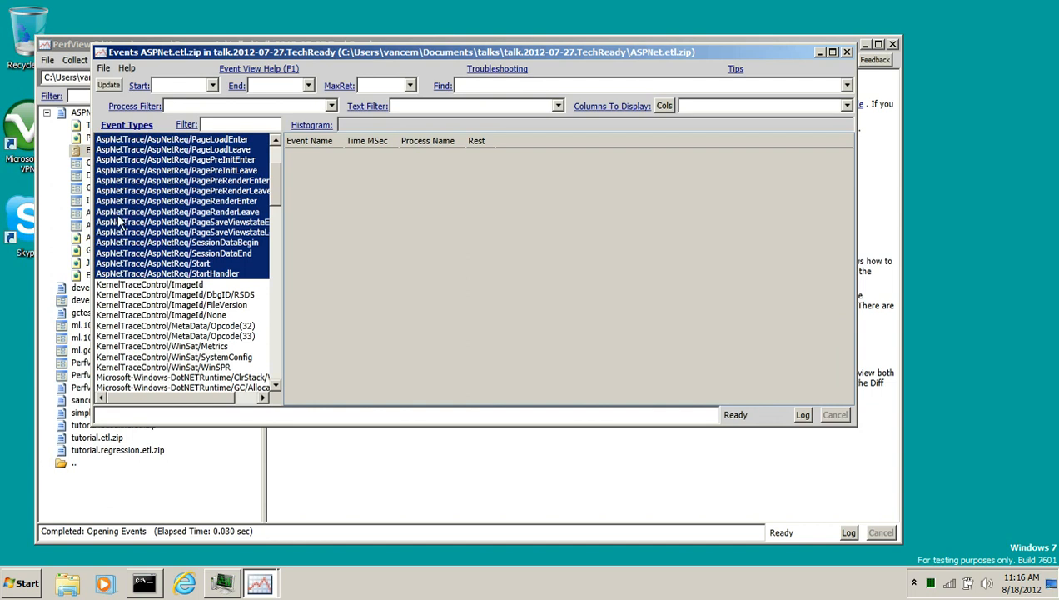
scroll(164, 217, "up", 3)
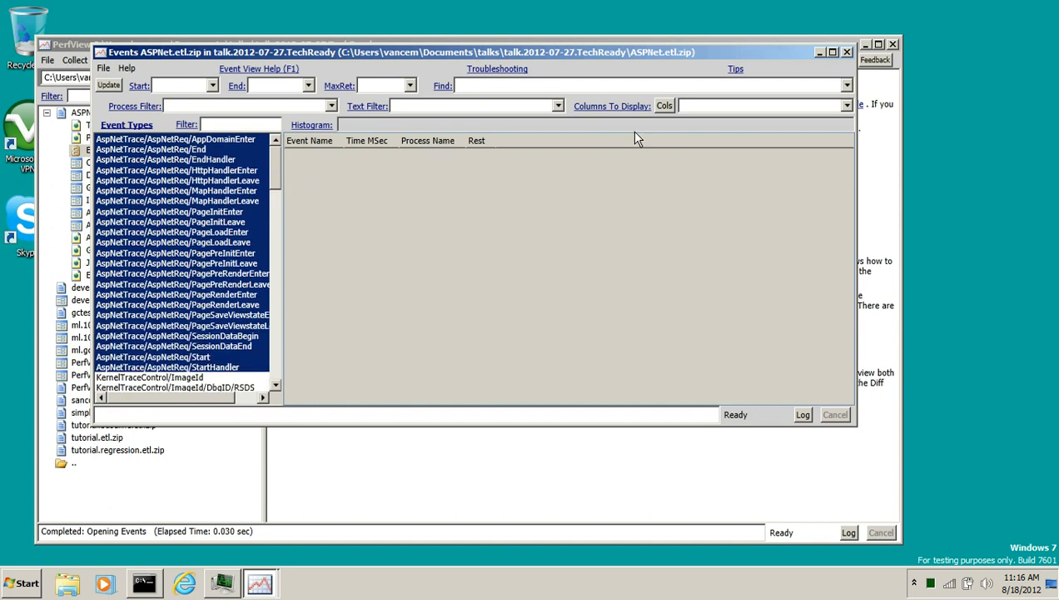
left_click(846, 53)
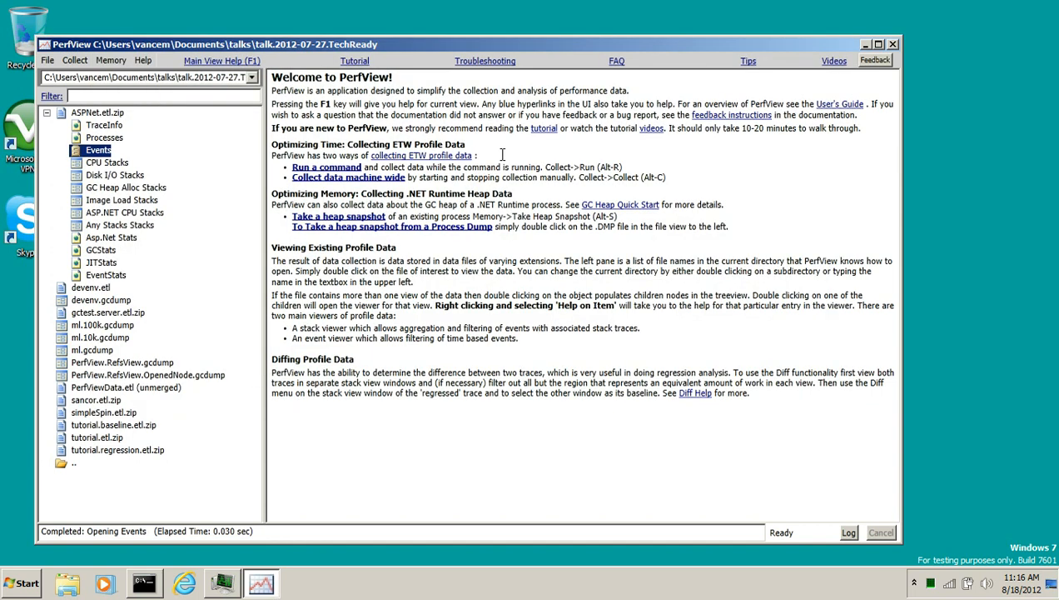
Read the Troubleshooting help about missing ASP.NET events and how to turn on ASP.NET Tracing
left_click(485, 64)
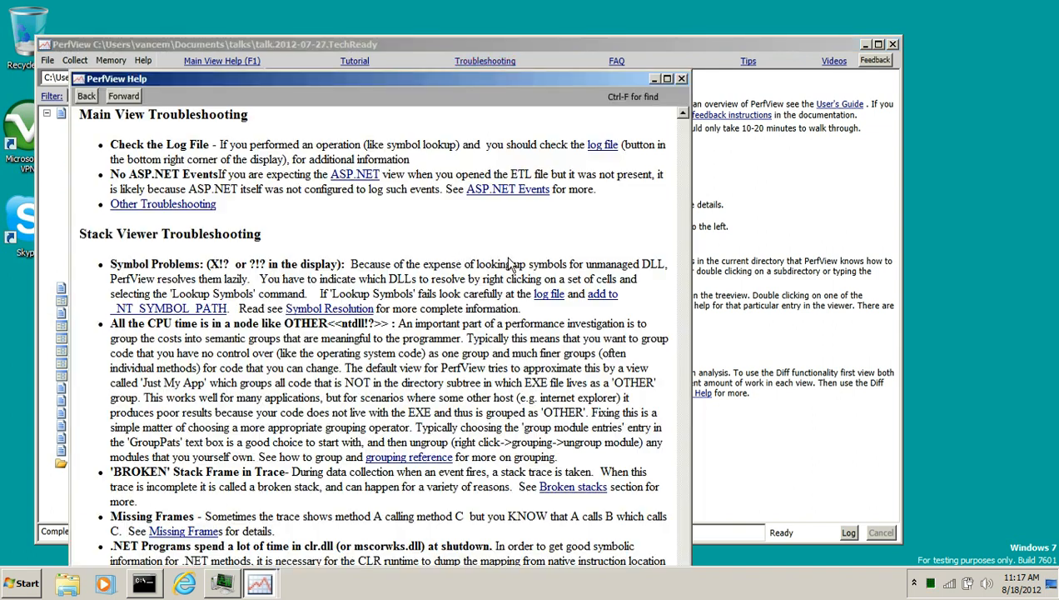
left_click_drag(111, 174, 250, 182)
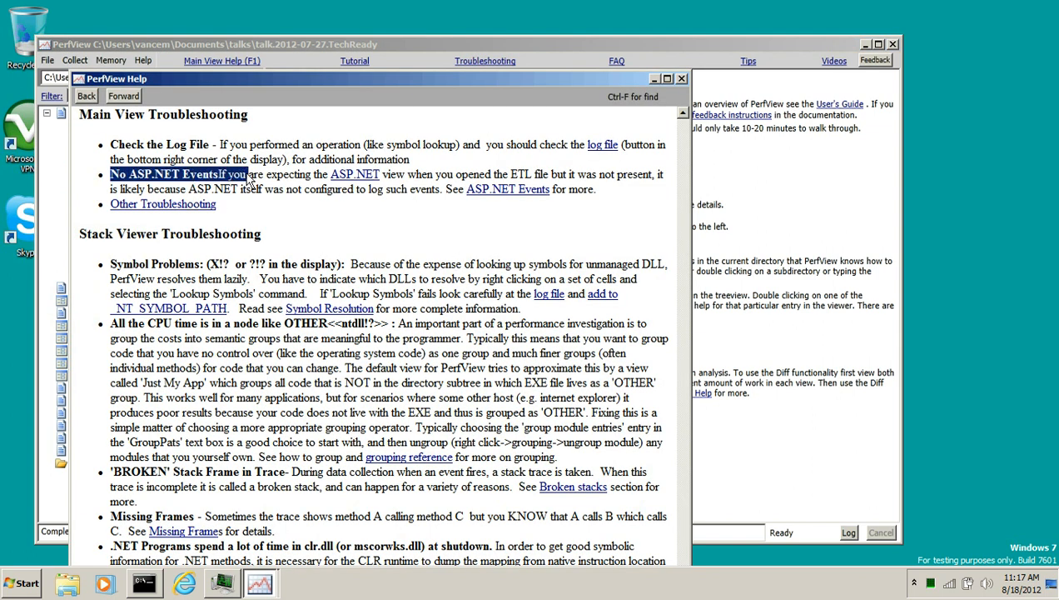
left_click(493, 192)
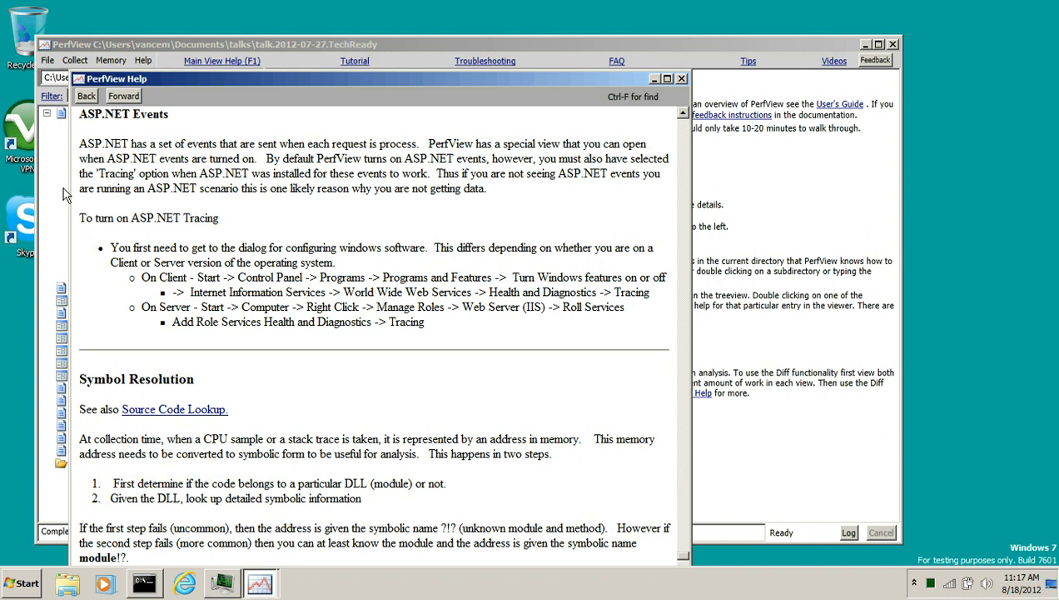
left_click_drag(80, 140, 437, 325)
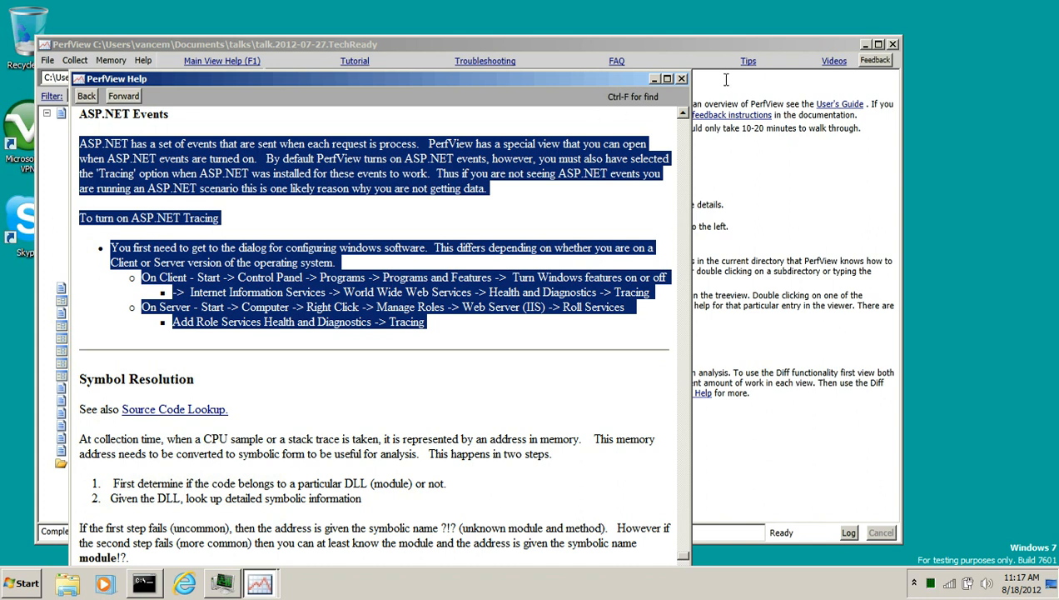
left_click(682, 78)
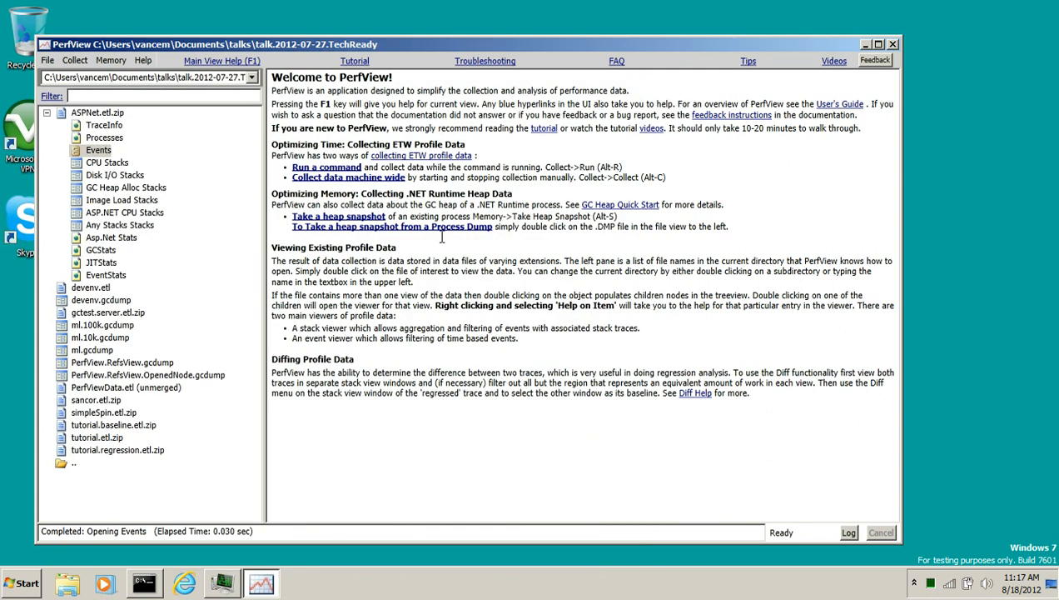
Reopen the Events view of ASPNet.etl.zip and filter the event types by asp
double_click(97, 154)
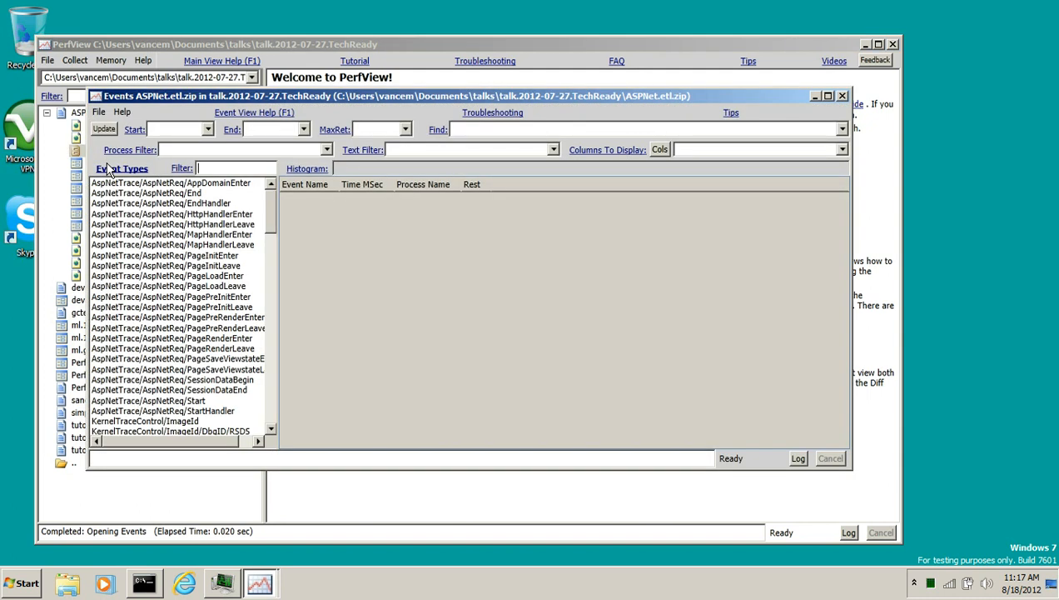
left_click_drag(408, 95, 408, 55)
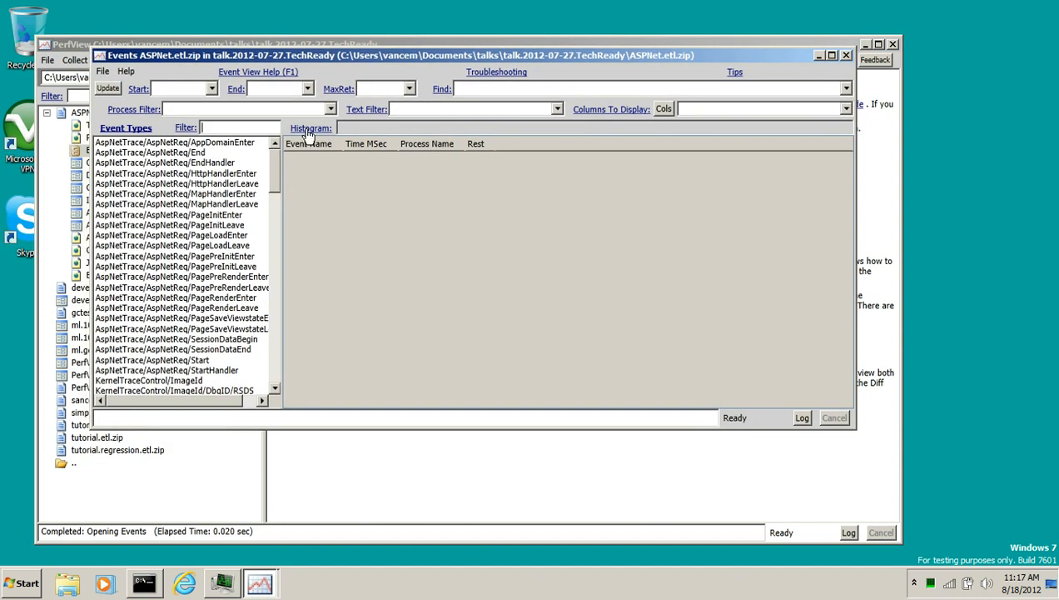
left_click(232, 144)
left_click(229, 129)
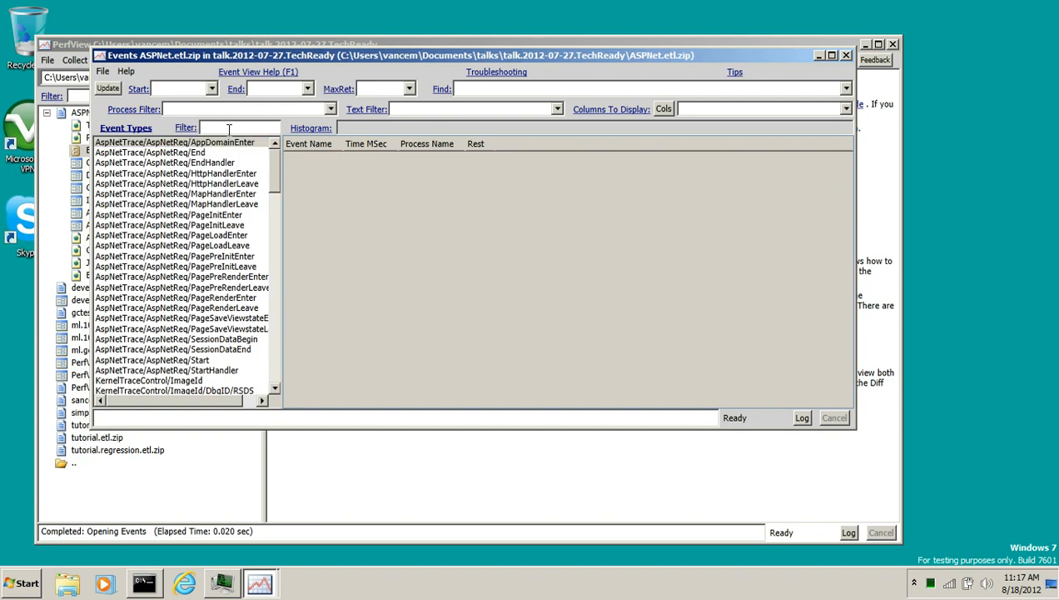
type("asp")
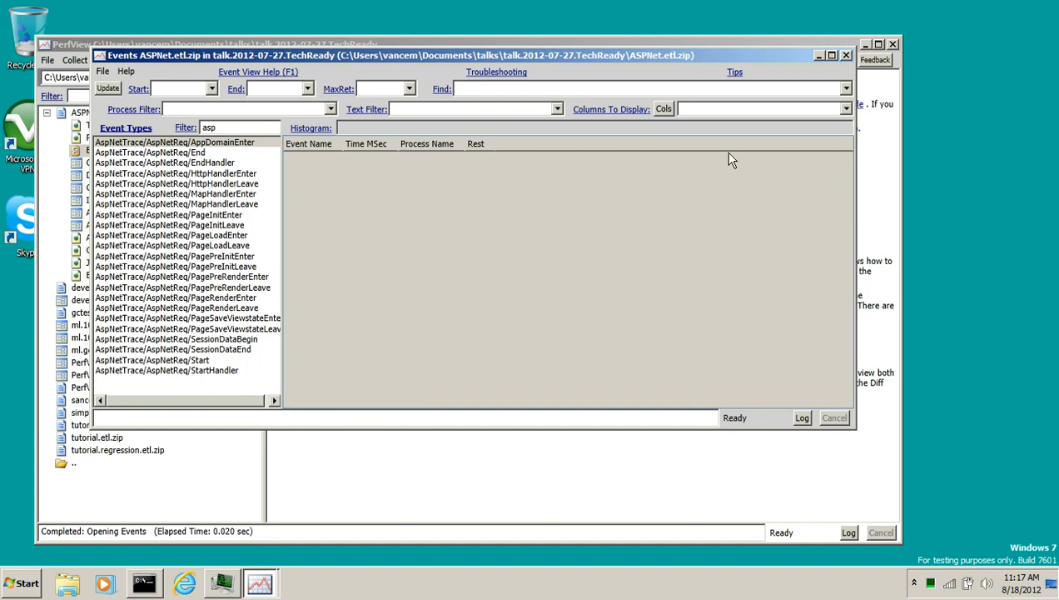
Maximize the Events window and list all the filtered AspNetReq events
double_click(655, 56)
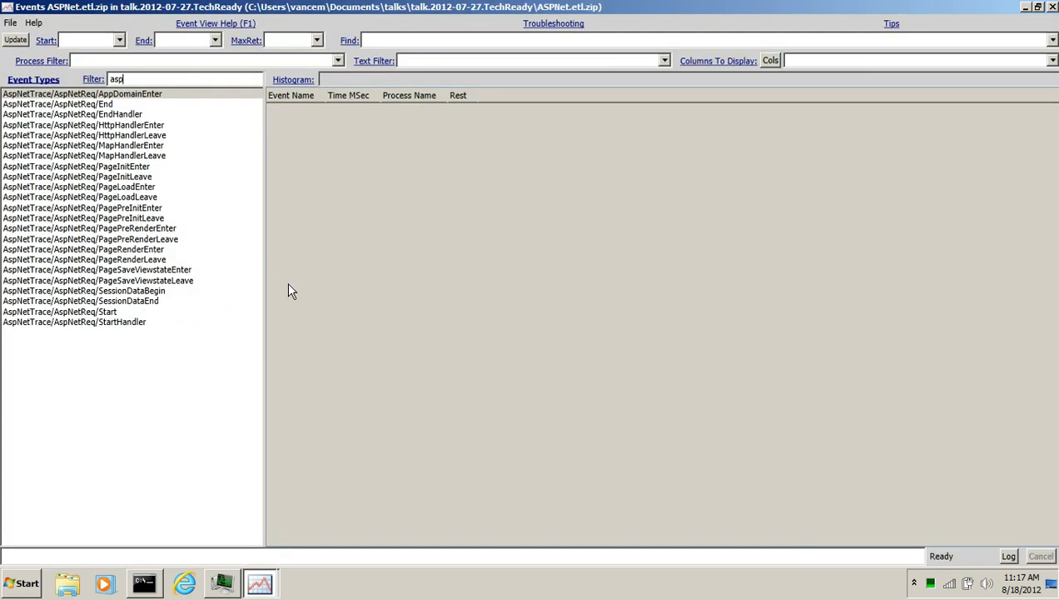
left_click(120, 324, "shift")
key("Return")
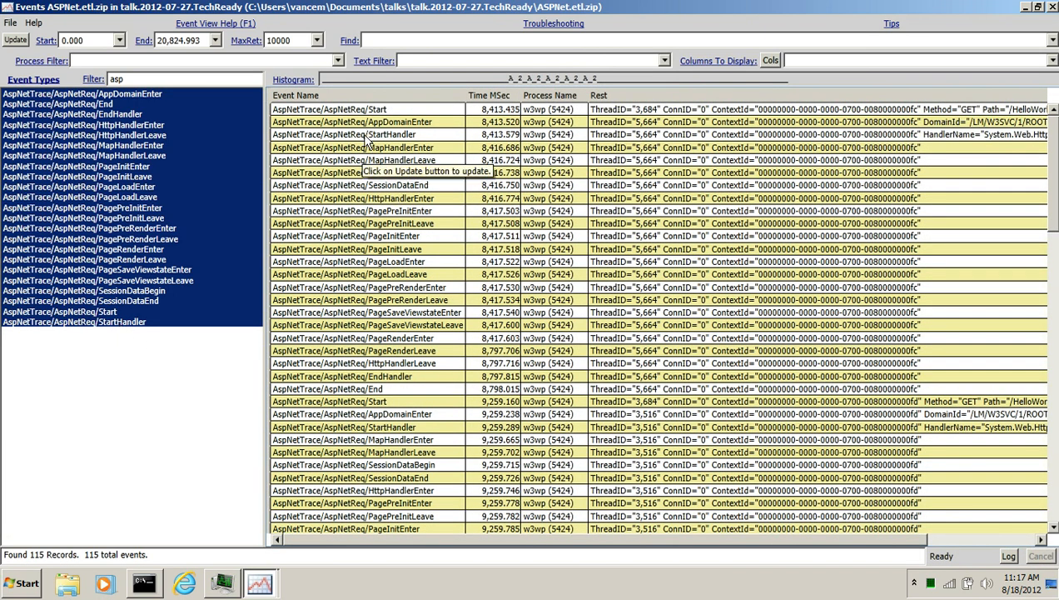
Display only the AspNetReq/Start and AspNetReq/End events
left_click(118, 313)
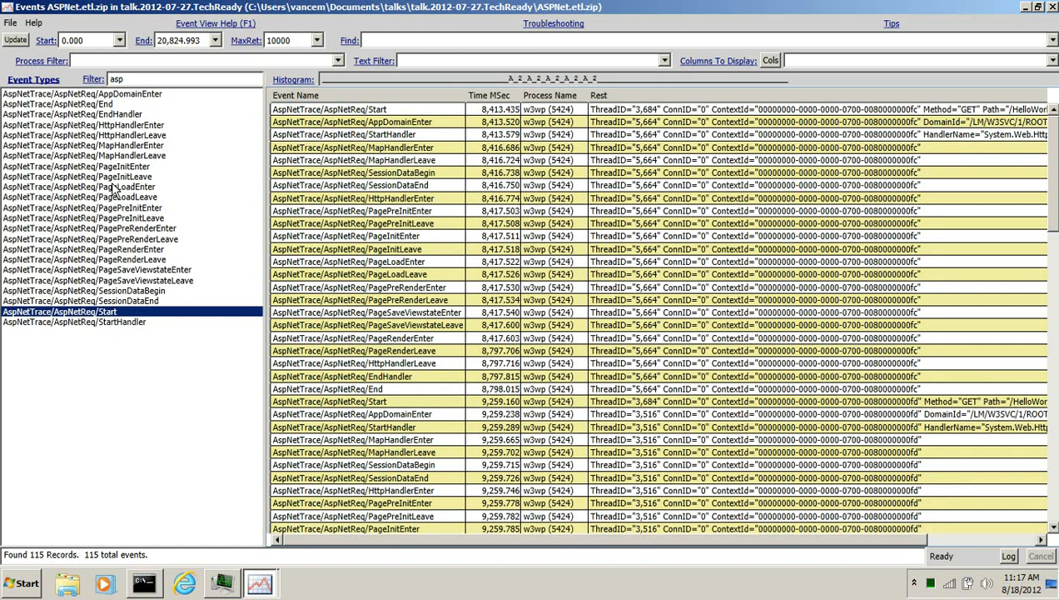
left_click(108, 104, "ctrl")
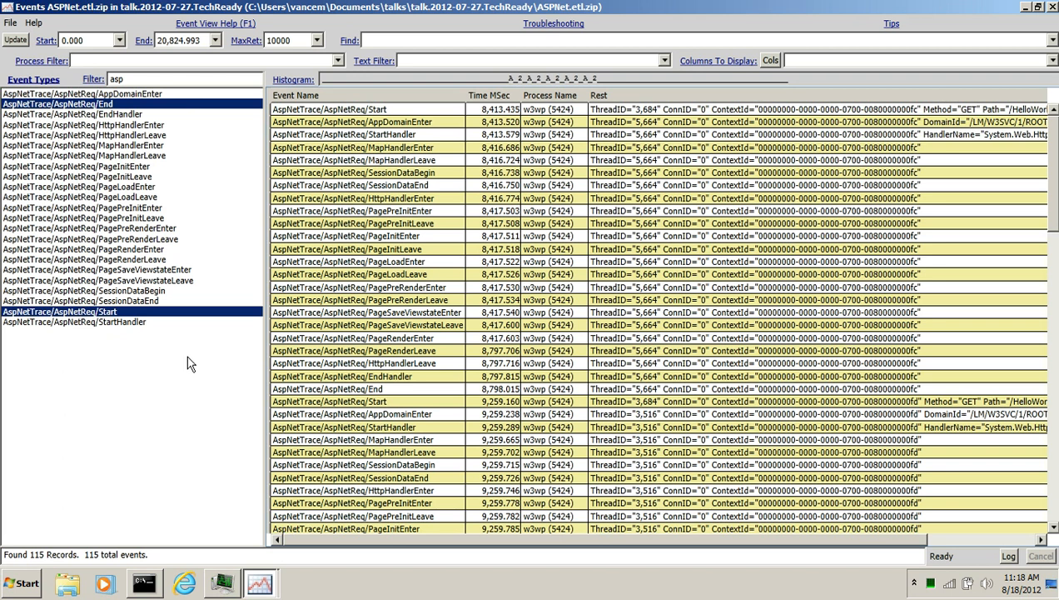
key("Return")
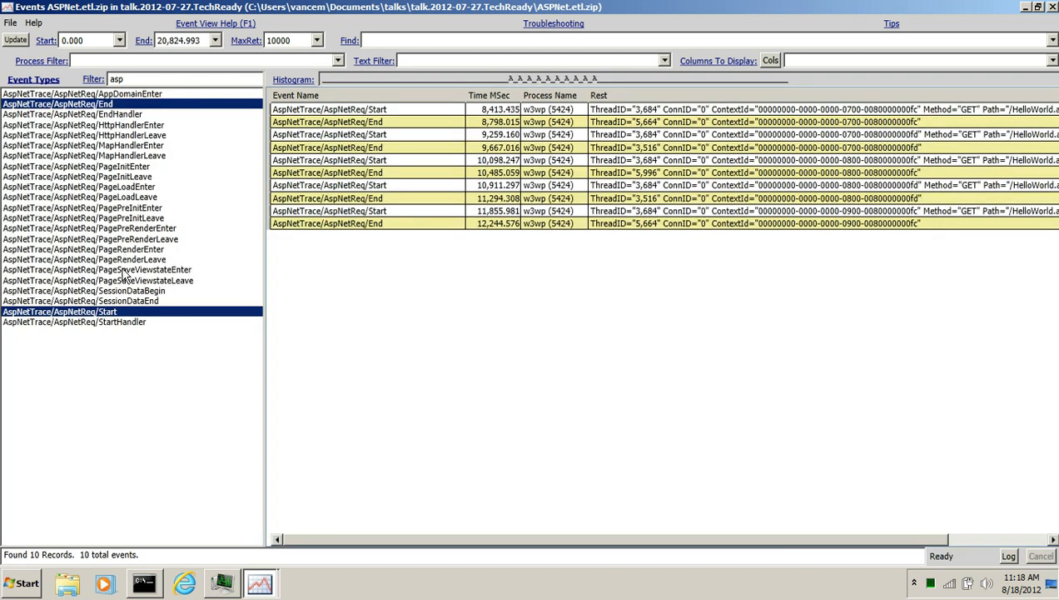
Display only the AspNetReq/Start events and select the histogram time range covering them
left_click(123, 312)
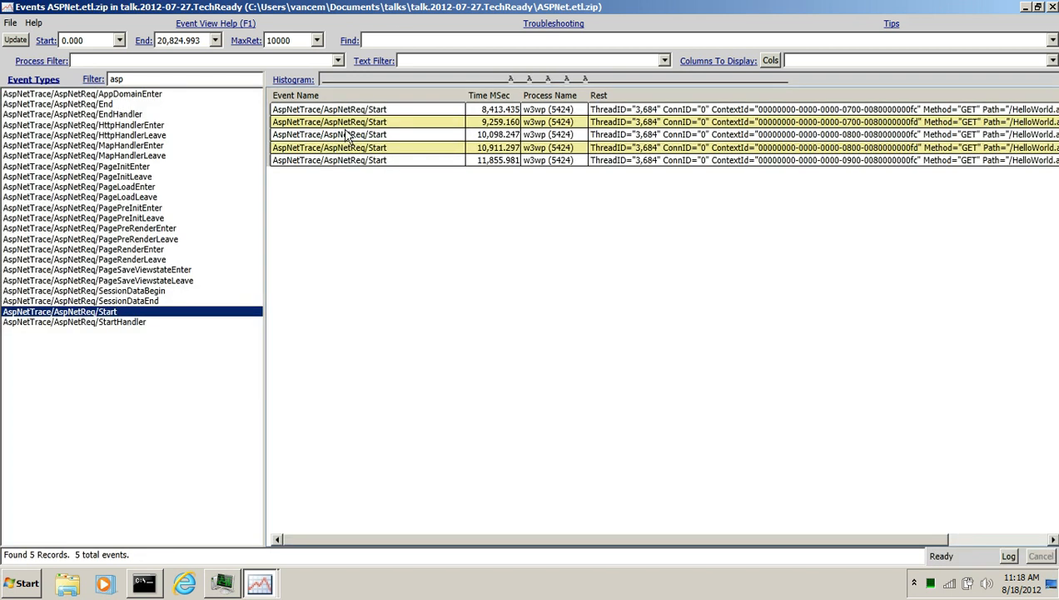
left_click_drag(346, 80, 596, 70)
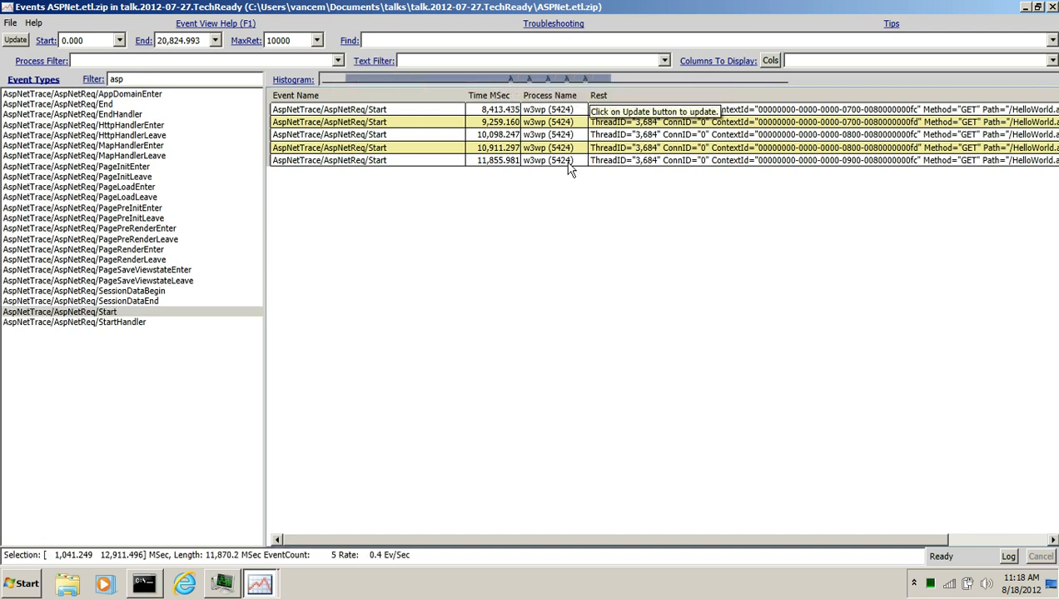
left_click_drag(503, 80, 596, 80)
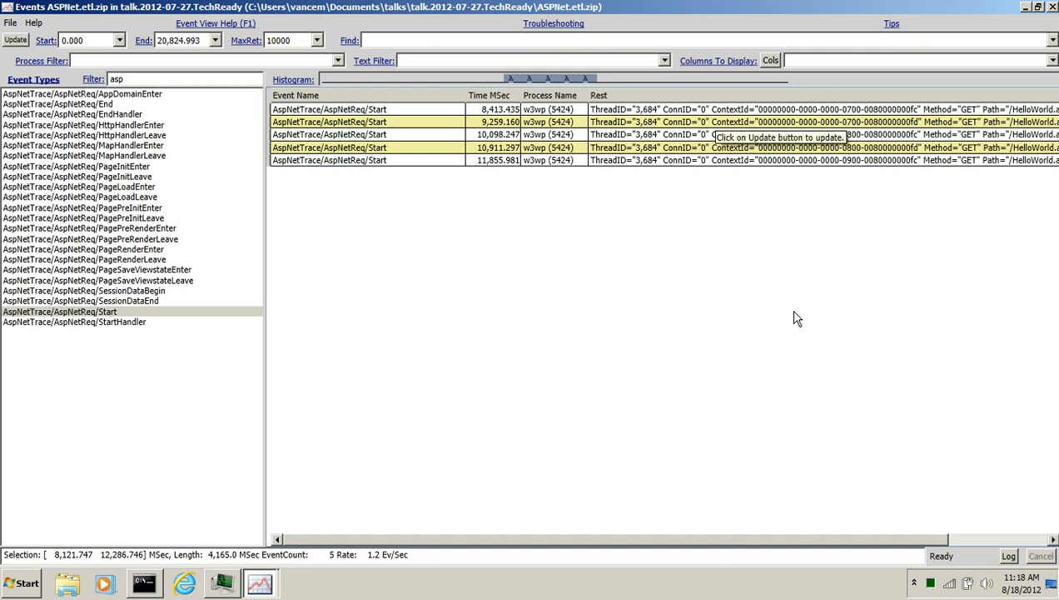
Copy the ContextId value of the first Start event from its cell contents
left_click_drag(864, 542, 946, 538)
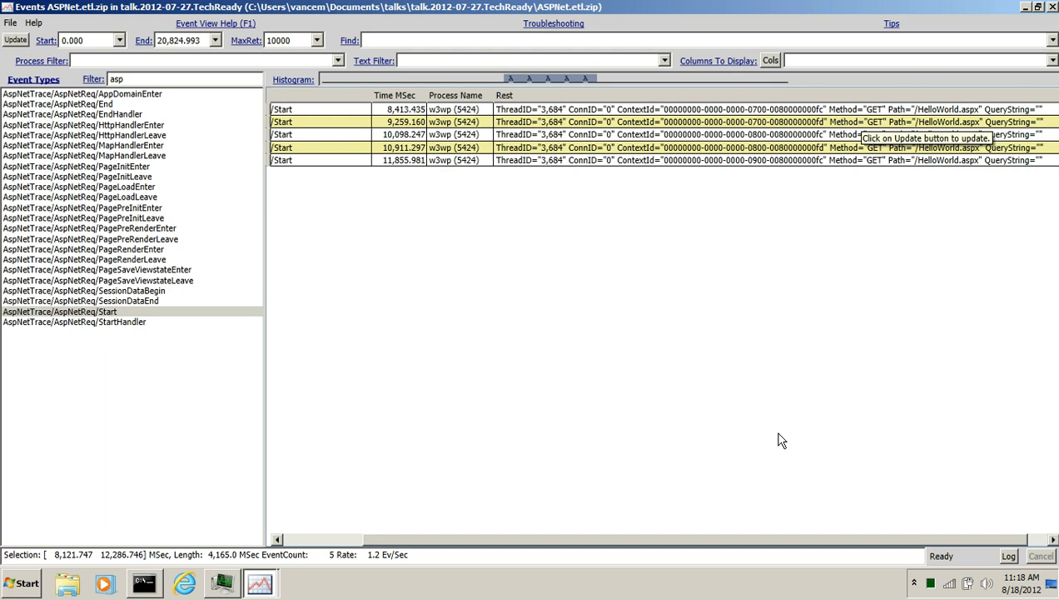
left_click_drag(830, 539, 699, 543)
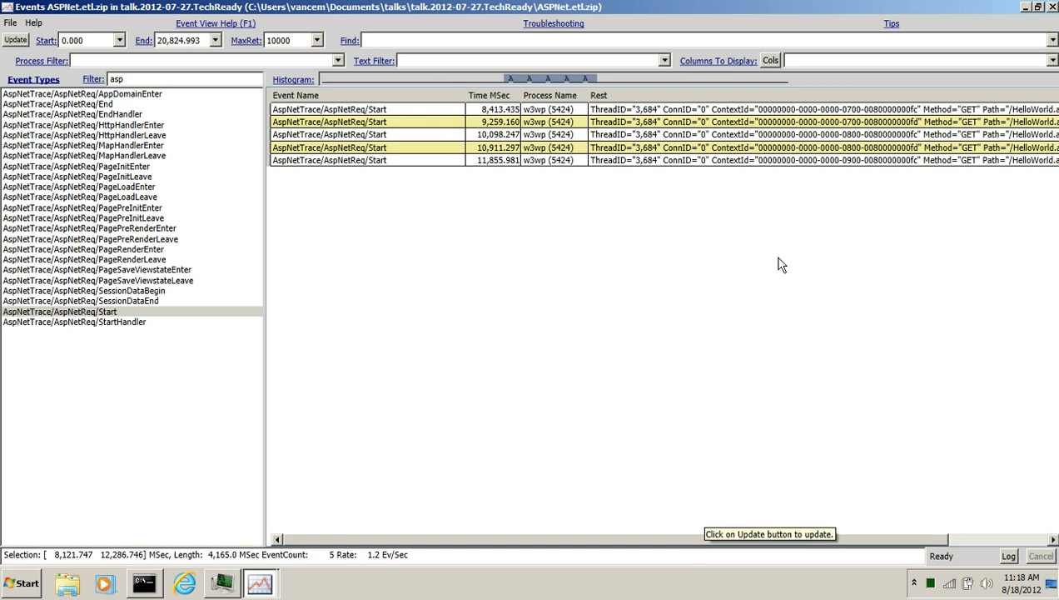
left_click(820, 114)
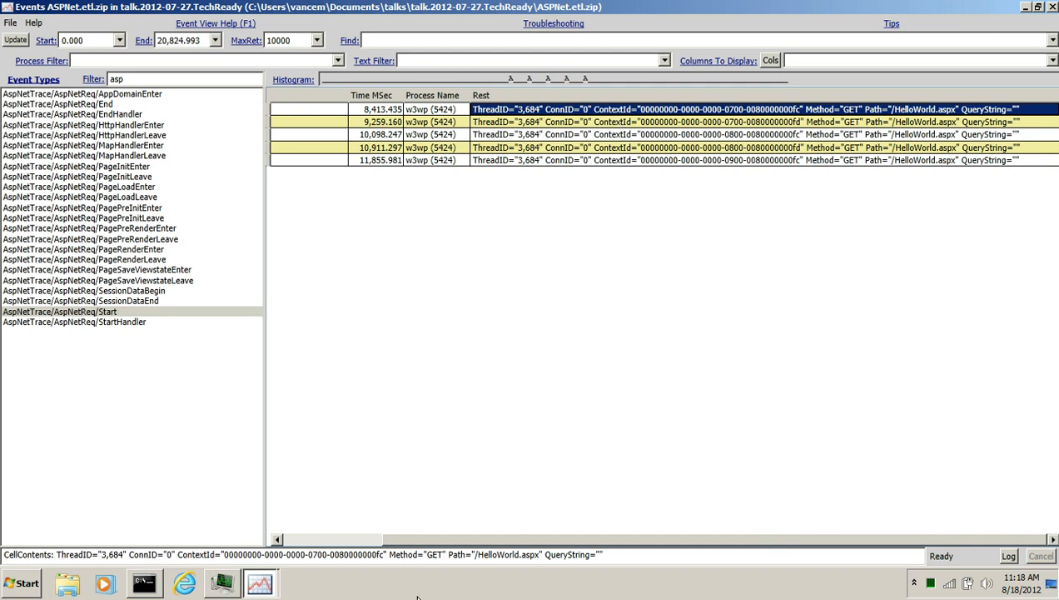
left_click(225, 556)
left_click_drag(225, 556, 383, 552)
key("ctrl+c")
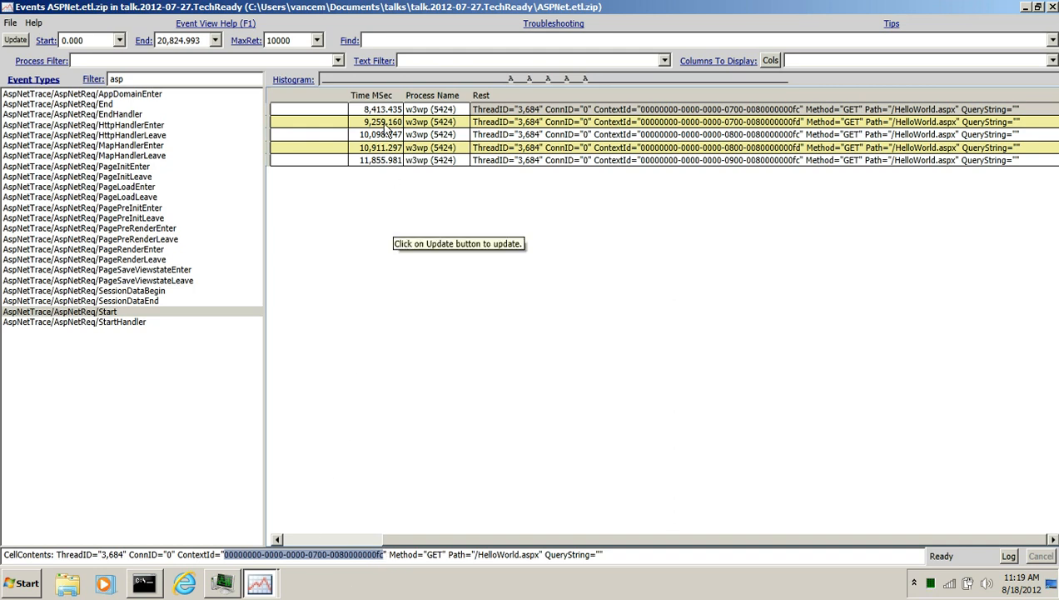
left_click(467, 61)
key("ctrl+v")
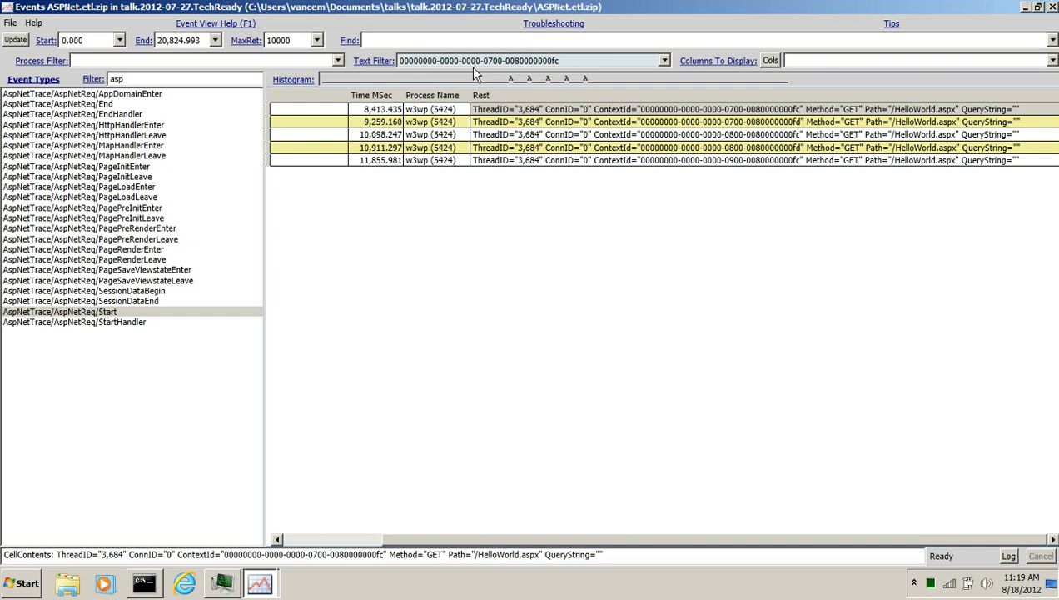
key("Return")
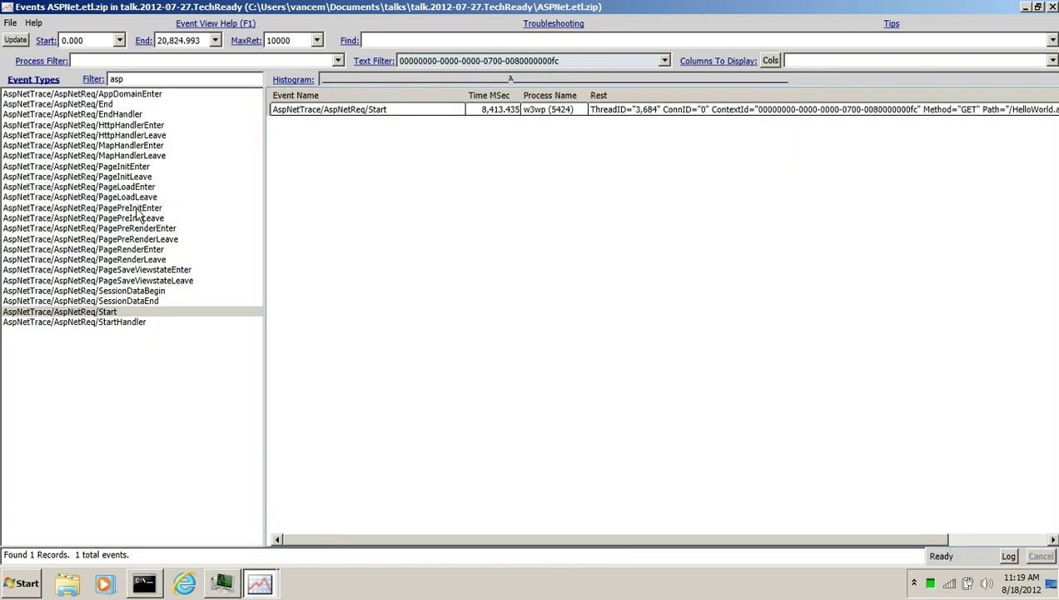
Select all asp event types to list every event of that request, and select those event rows
left_click(137, 206)
key("ctrl+a")
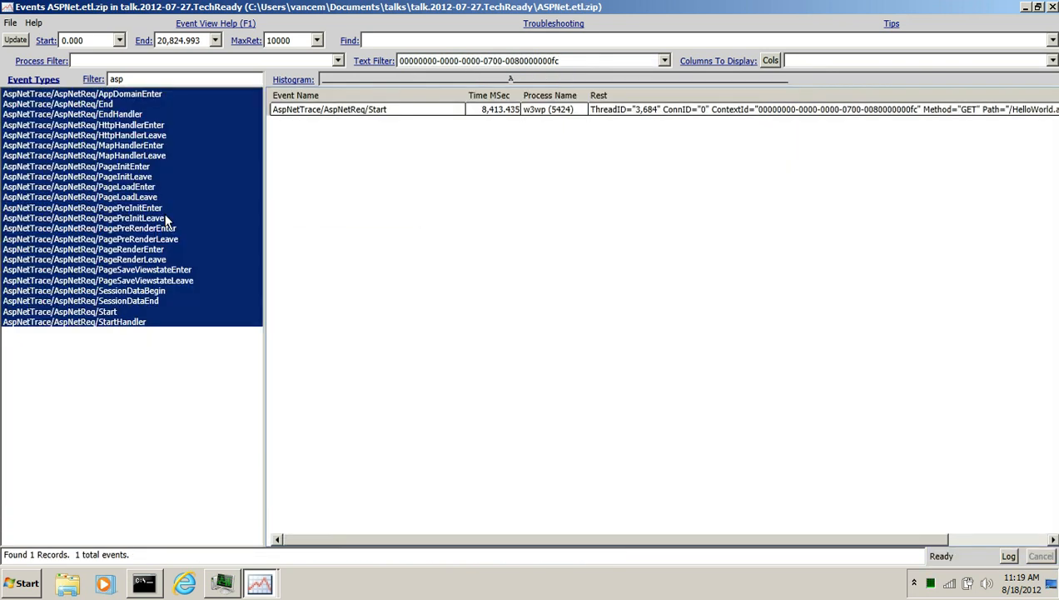
key("Return")
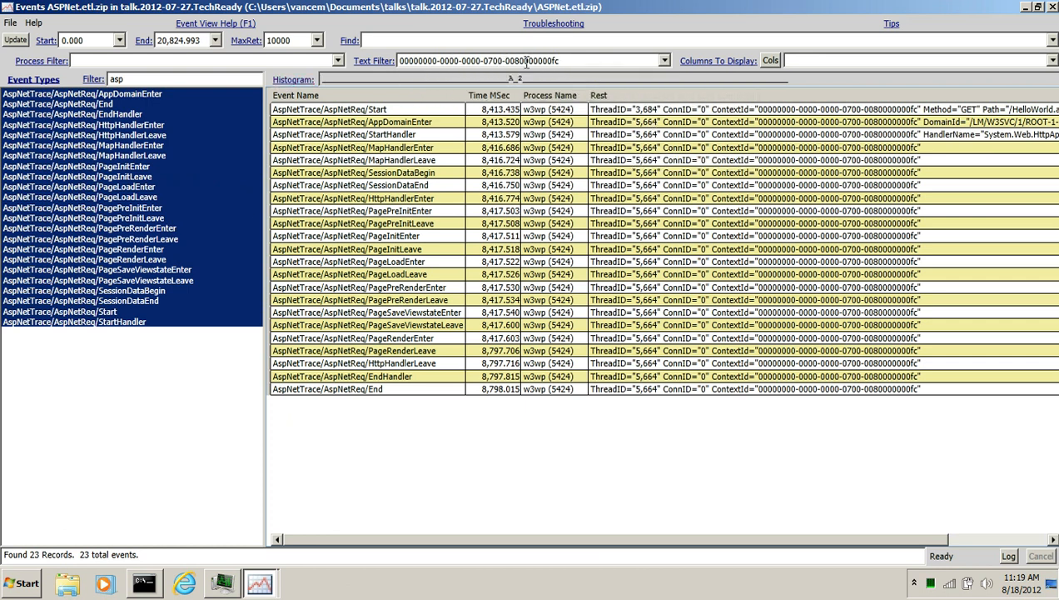
left_click_drag(366, 122, 704, 396)
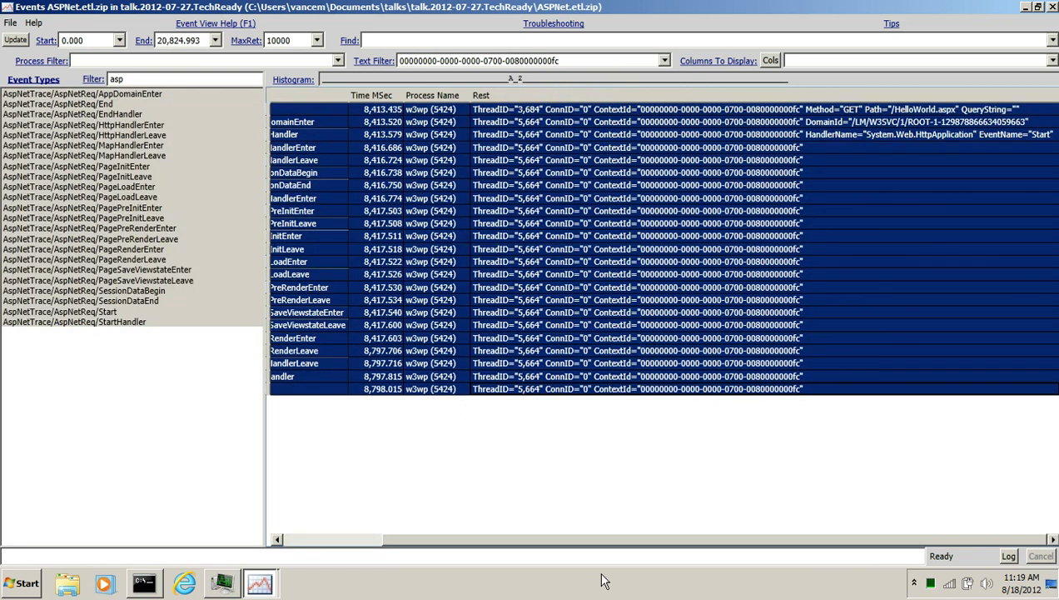
Select the histogram span around the request's events and set it as the range filter, 8,121.747 to 9,162.997 ms
left_click_drag(596, 539, 416, 539)
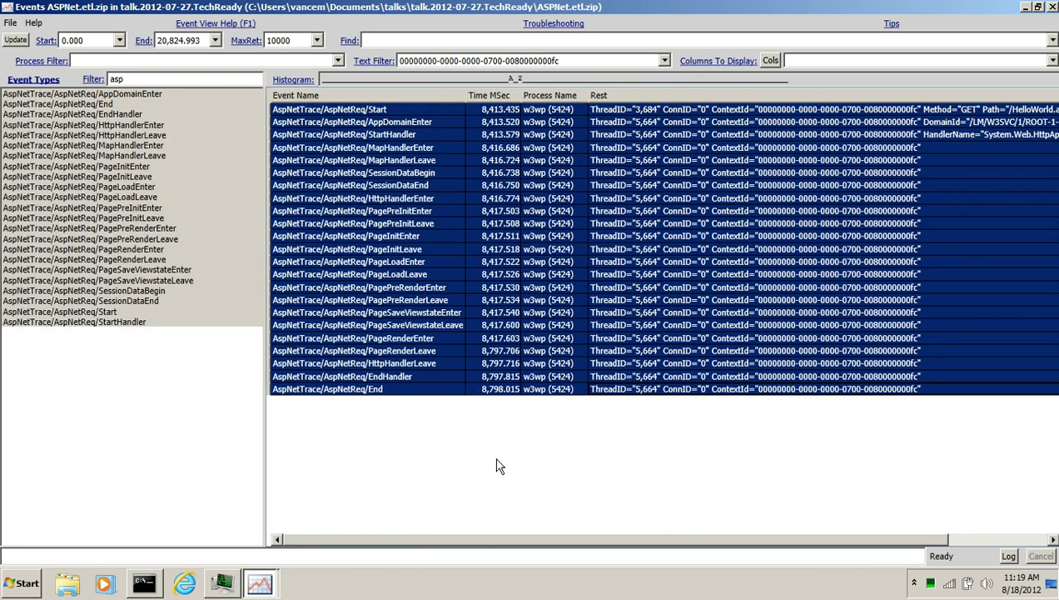
left_click(504, 338)
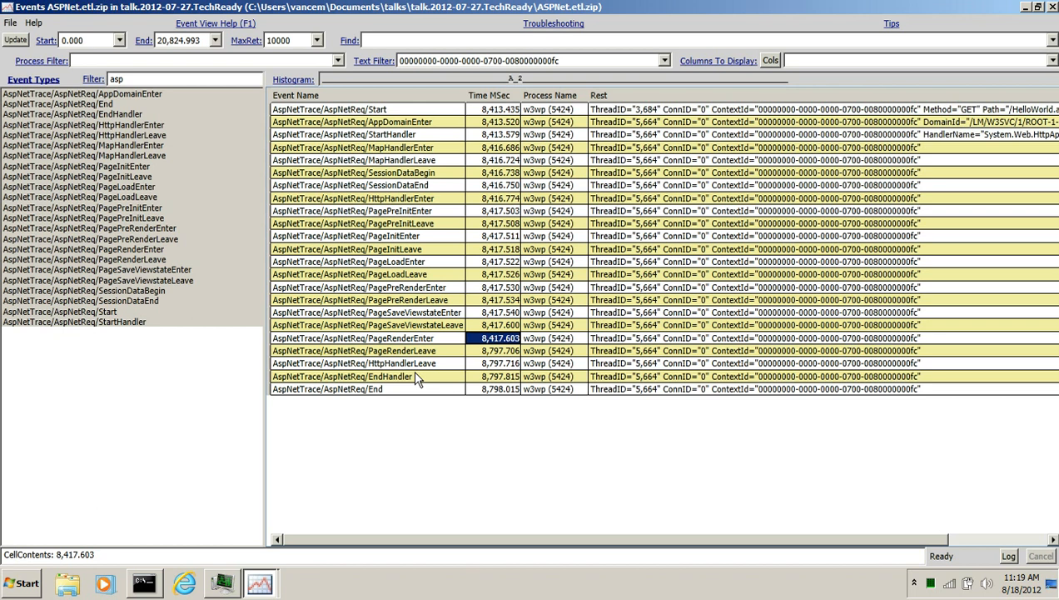
left_click(497, 110)
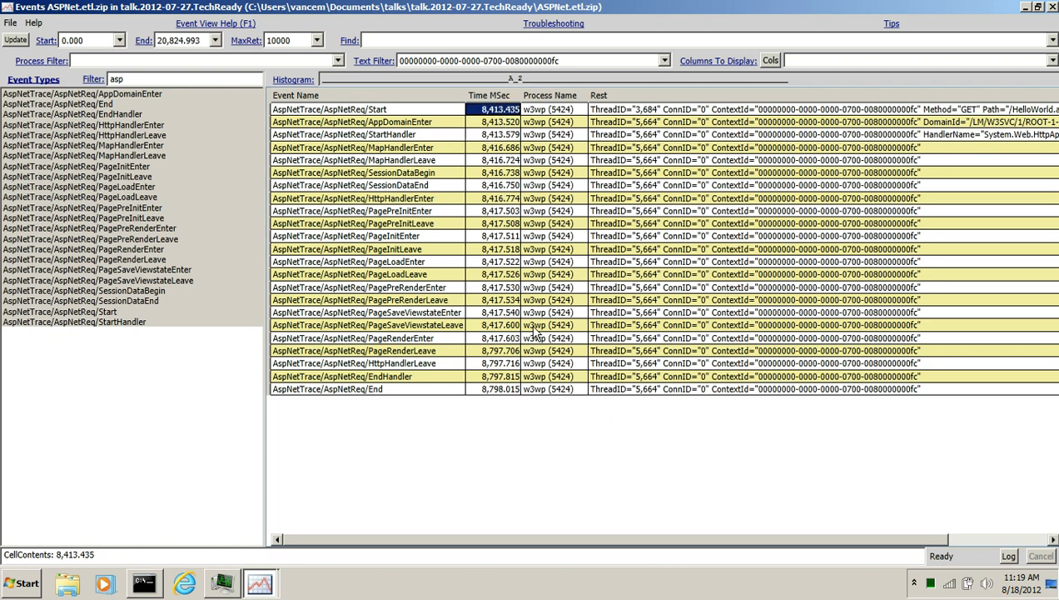
left_click(503, 80)
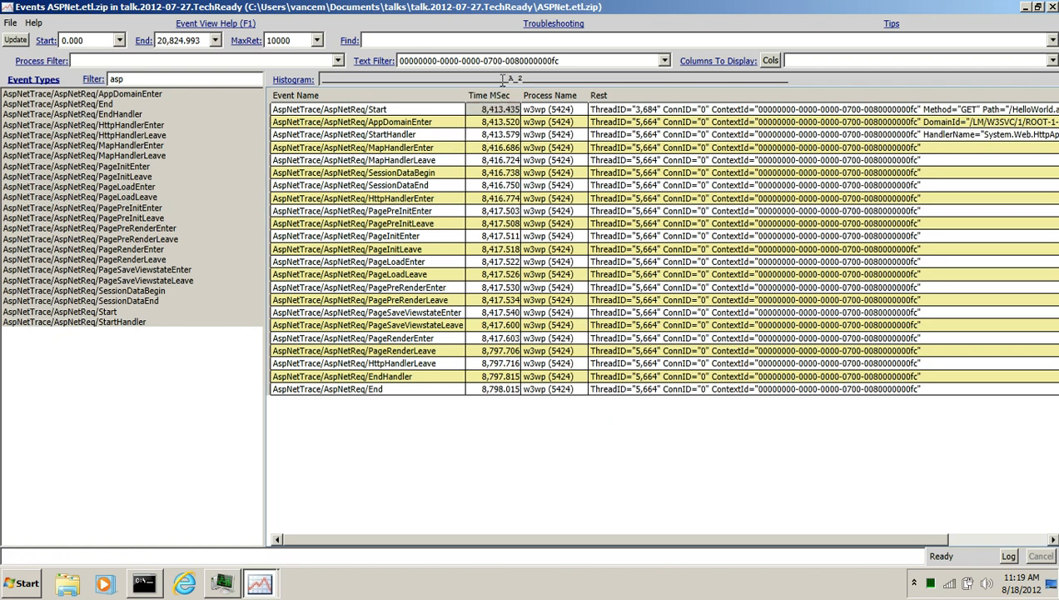
left_click_drag(503, 80, 526, 80)
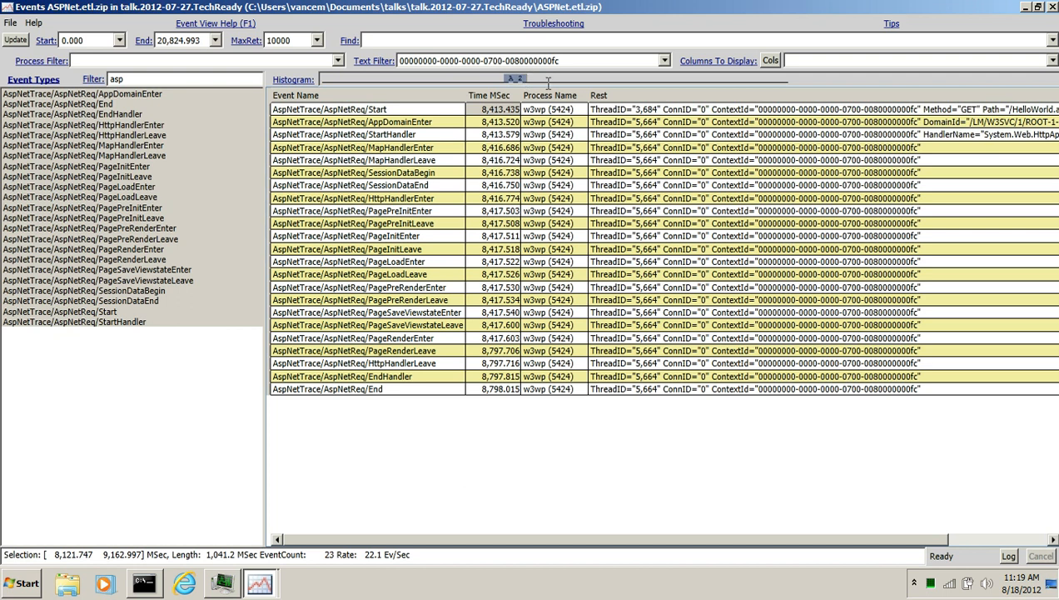
right_click(548, 83)
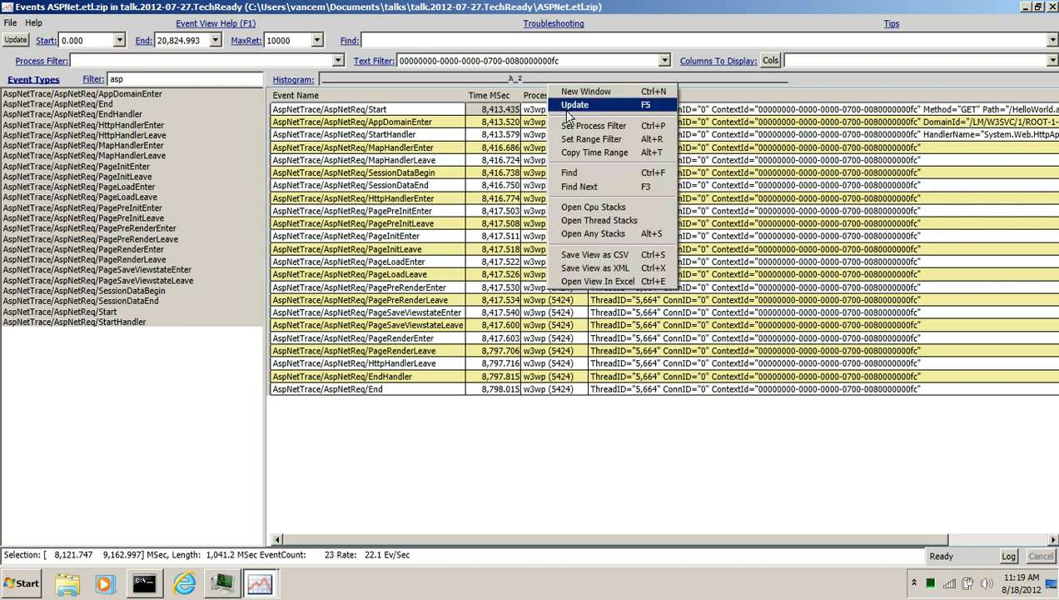
left_click(608, 140)
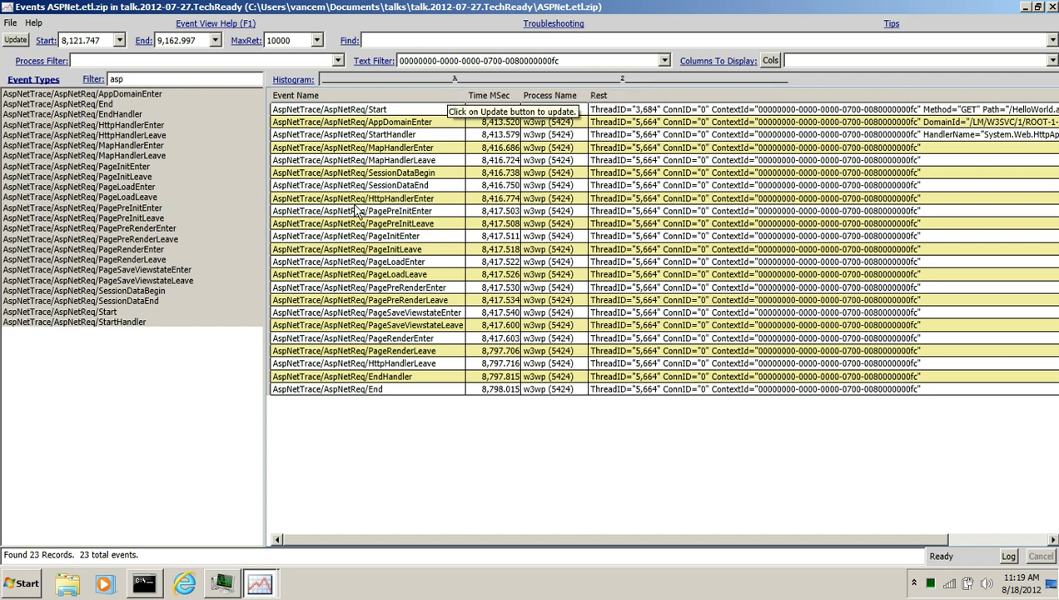
Compare the Time MSec values of the request's Start, PageRenderEnter, PageRenderLeave and End events
left_click_drag(430, 79, 642, 83)
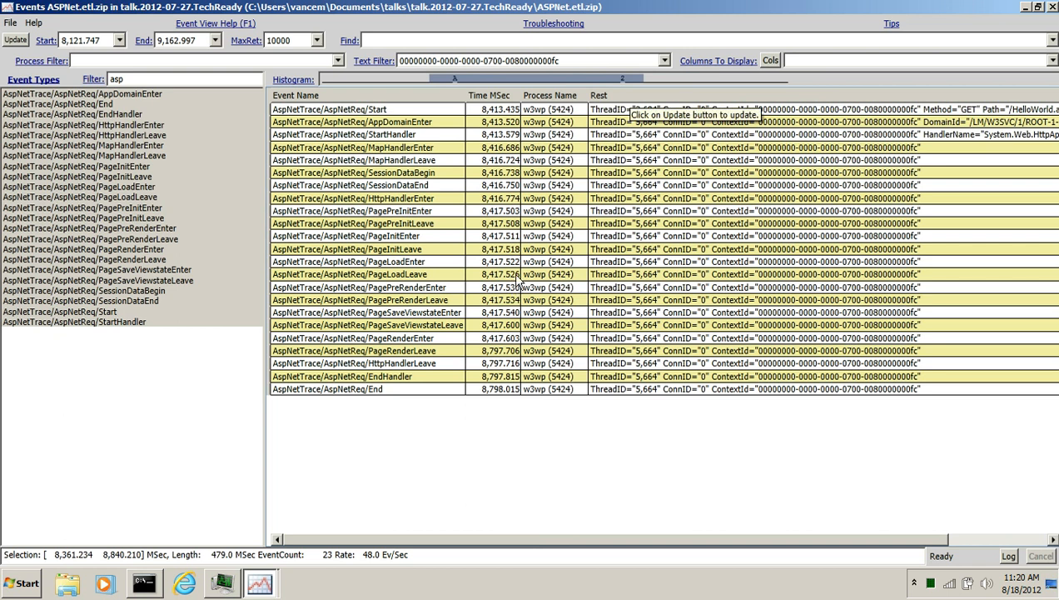
left_click(507, 112)
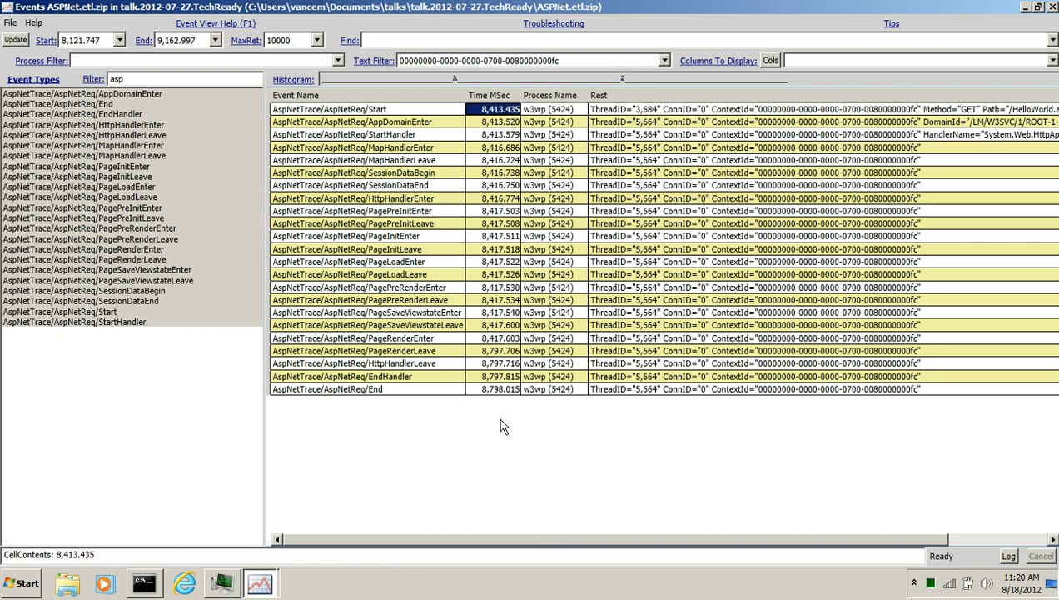
left_click(500, 390)
left_click(503, 338, "ctrl")
left_click(509, 351, "ctrl")
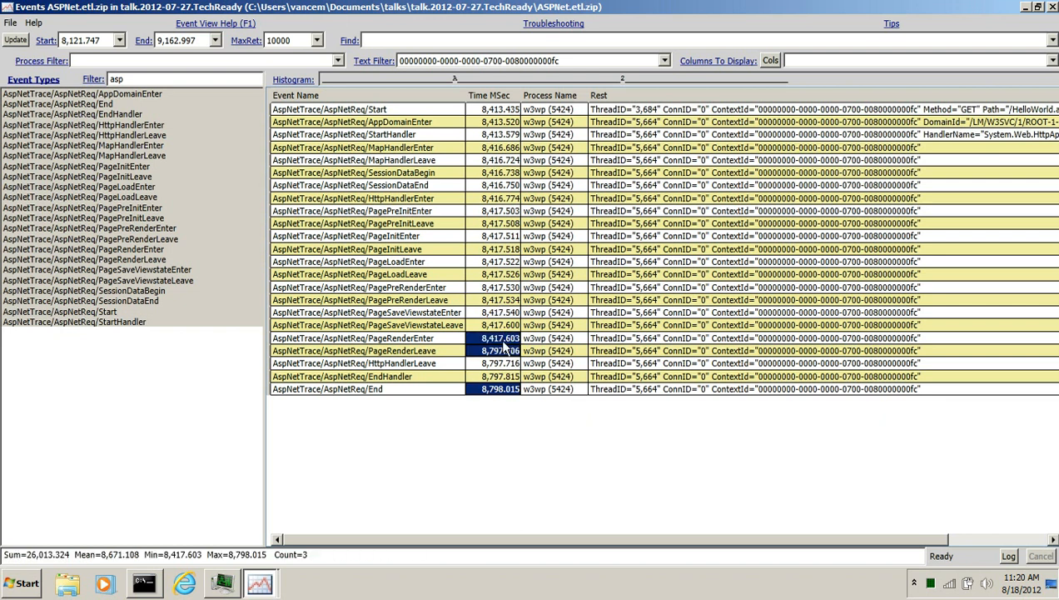
left_click(498, 350)
left_click(495, 338, "ctrl")
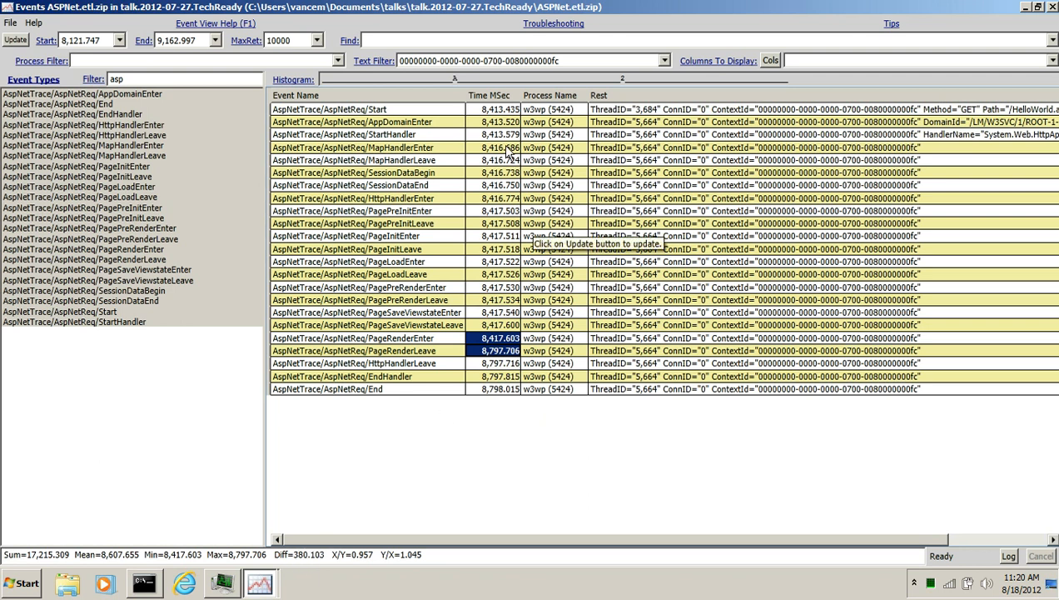
left_click(498, 111)
left_click(507, 390, "ctrl")
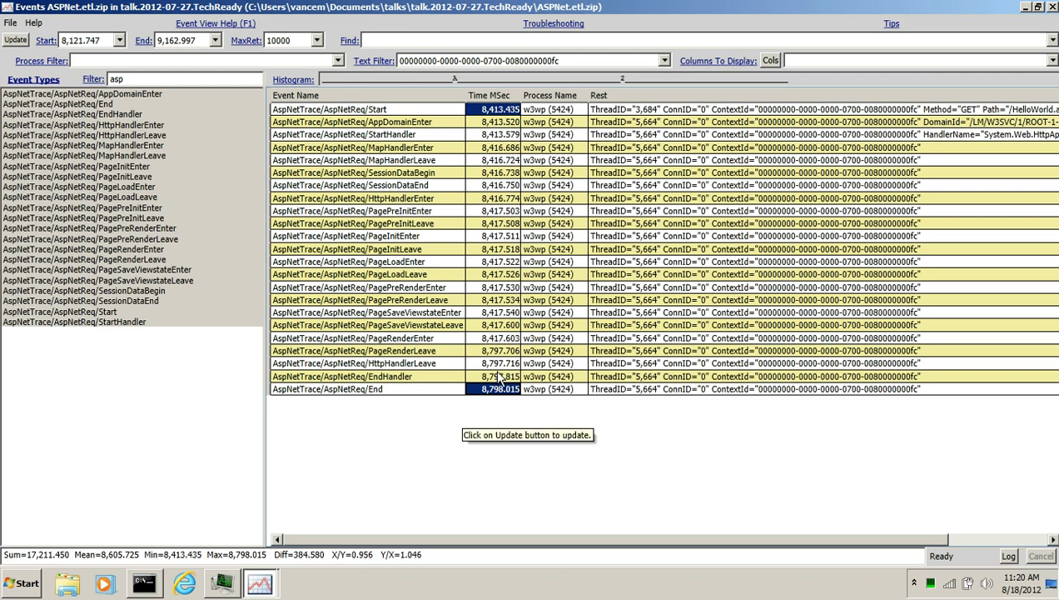
Select the PageRenderEnter and PageRenderLeave time cells and open CPU stacks for that interval
left_click_drag(500, 338, 503, 357)
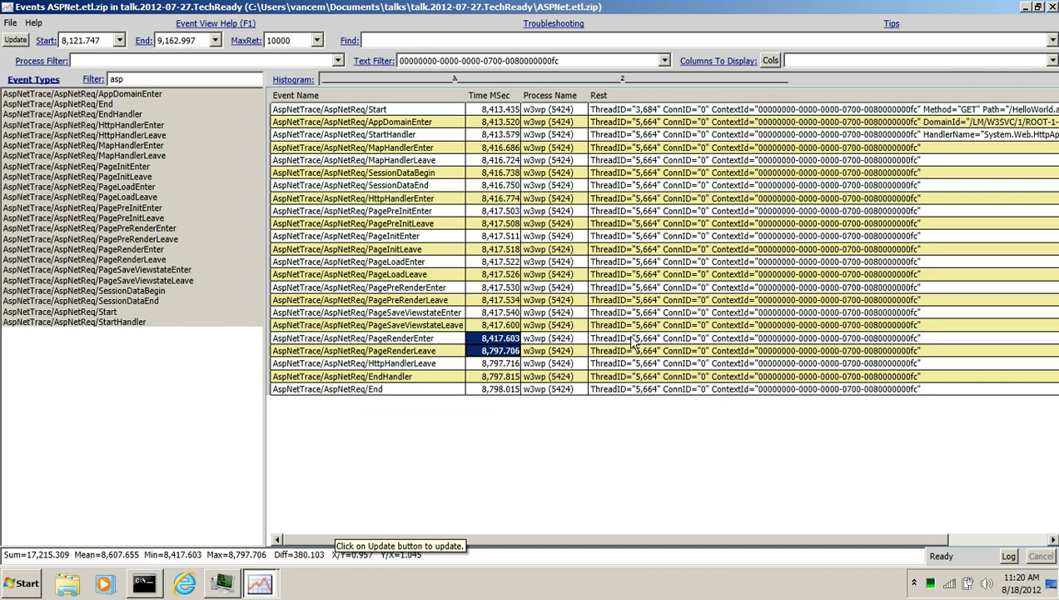
left_click_drag(633, 338, 633, 350)
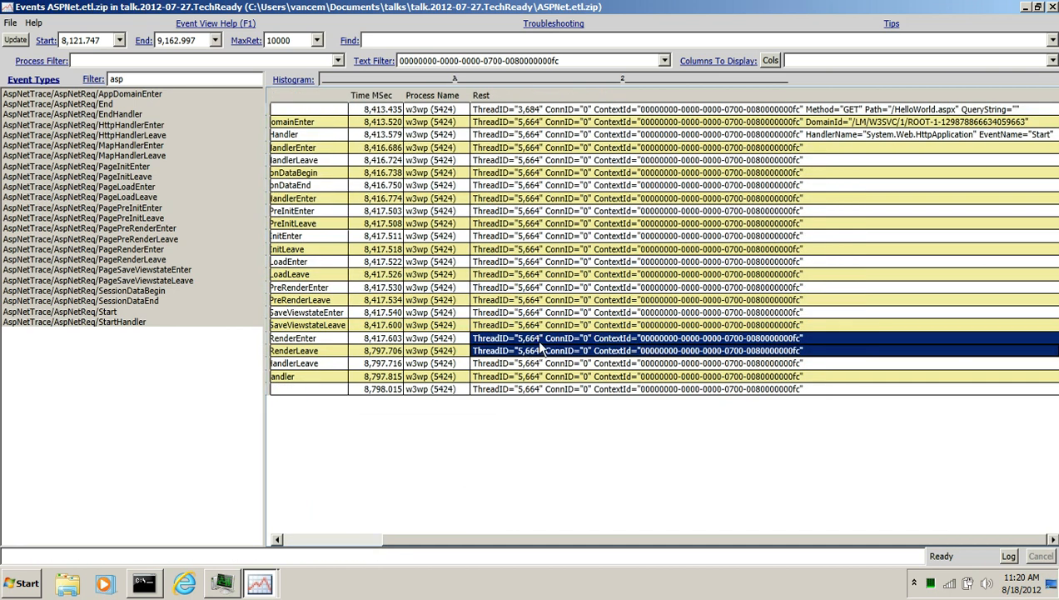
left_click_drag(507, 539, 386, 539)
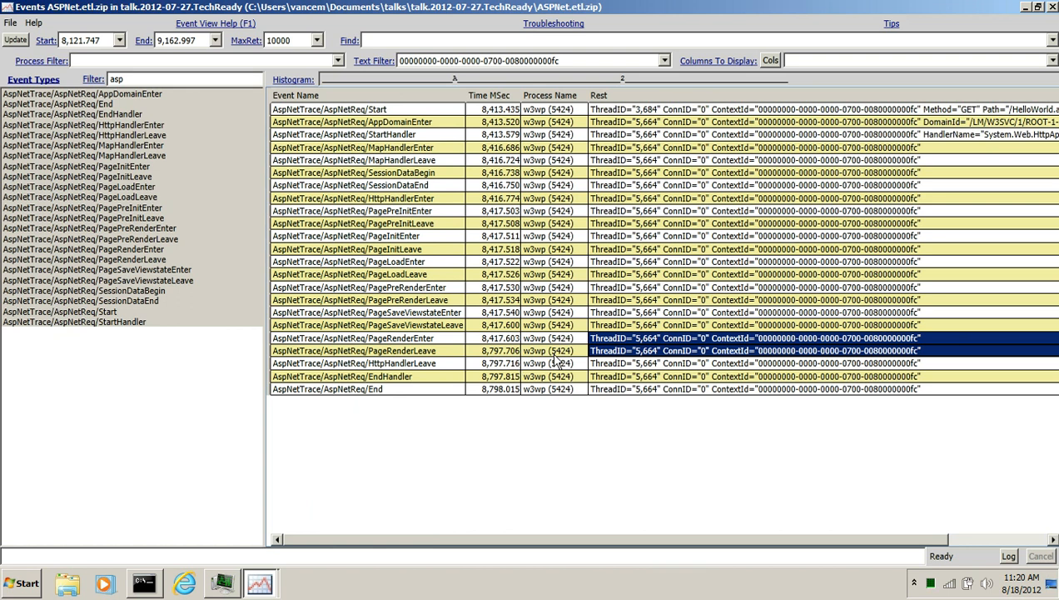
left_click_drag(496, 338, 495, 351)
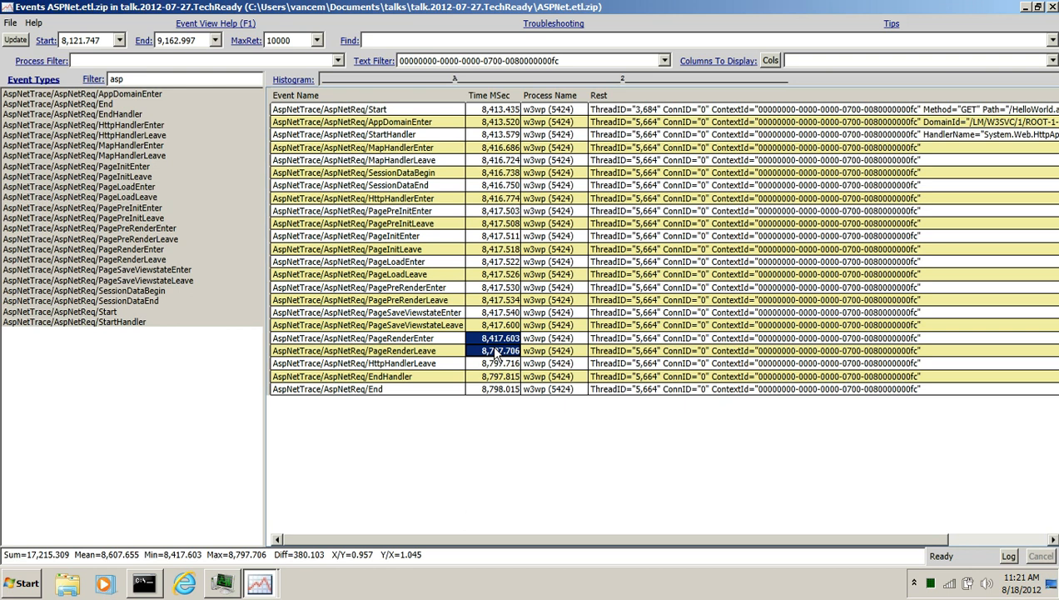
right_click(493, 343)
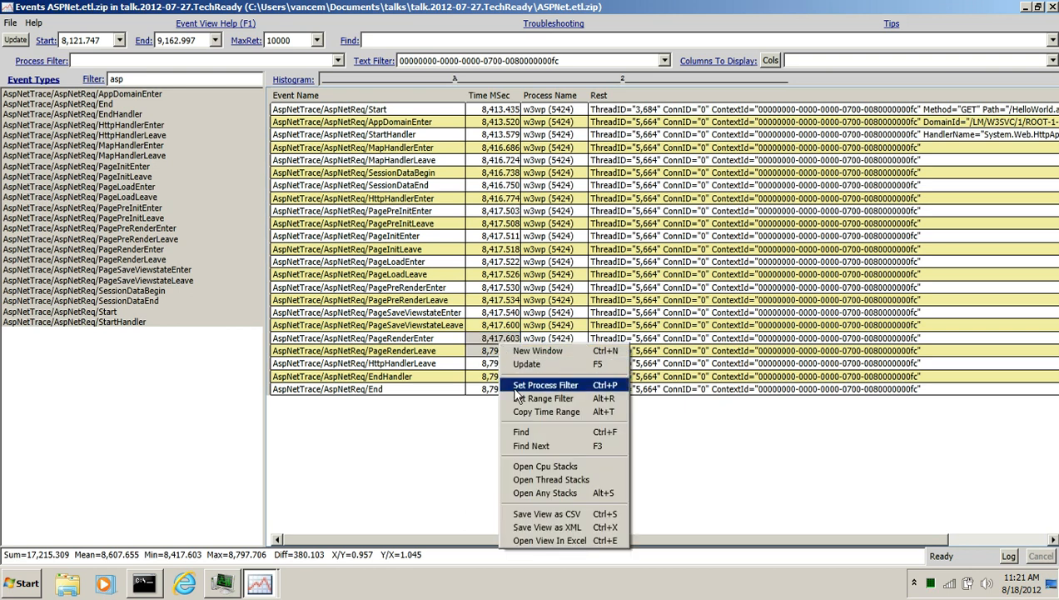
left_click(548, 467)
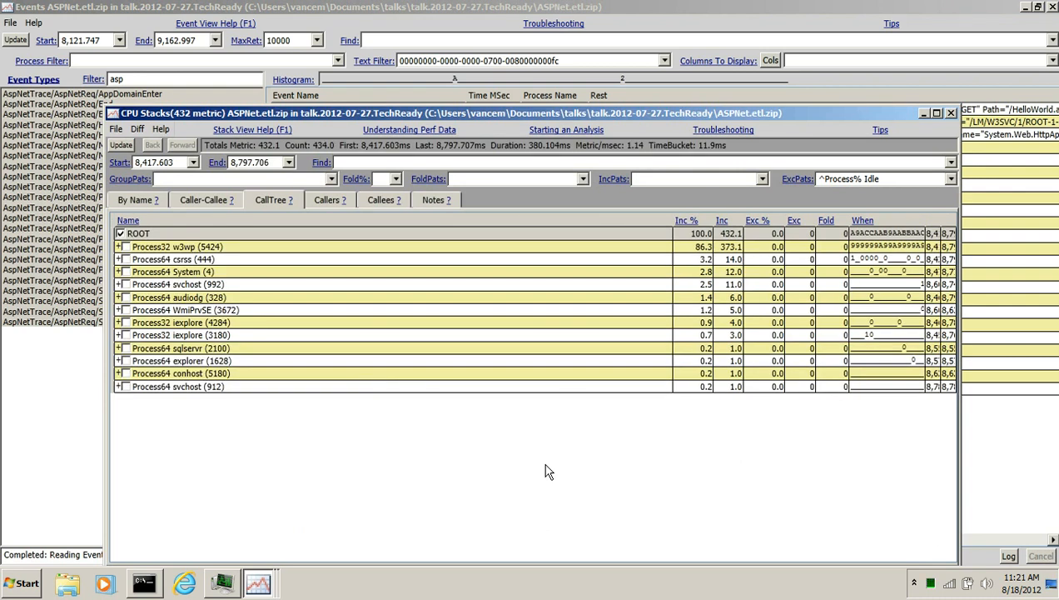
Expand the w3wp (5424) process in the call tree and include only Thread (5664) in the CPU stacks
left_click(170, 250)
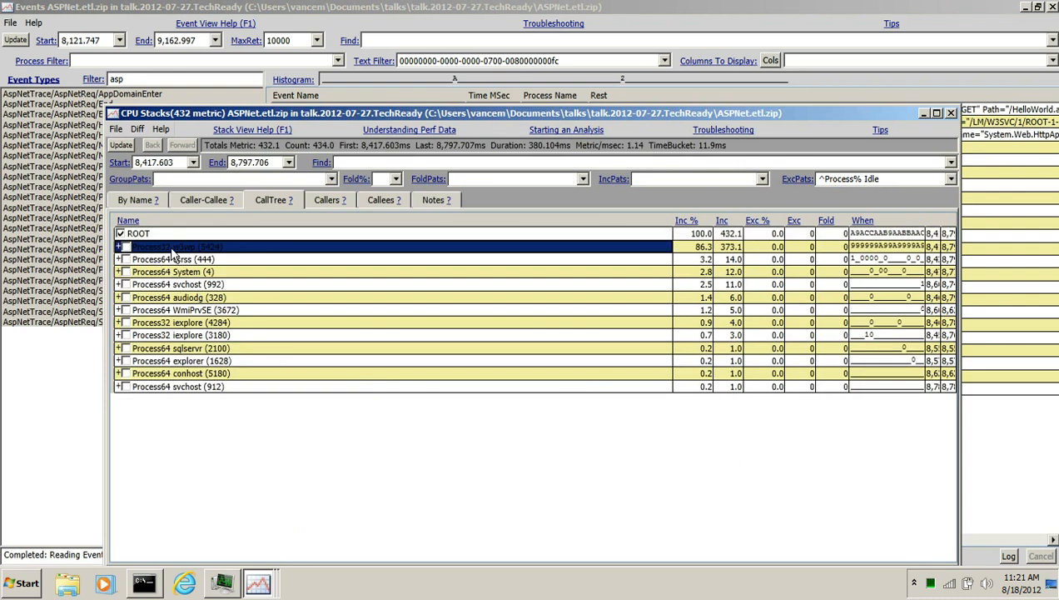
left_click(125, 247)
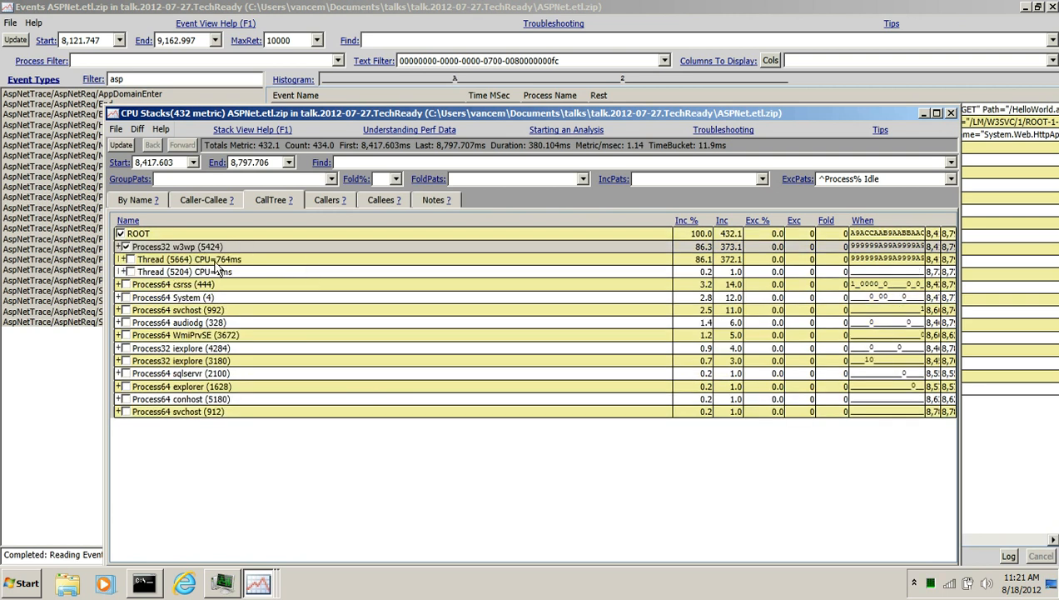
mouse_move(527, 116)
left_mouse_down()
mouse_move(531, 527)
mouse_move(583, 420)
mouse_move(586, 362)
mouse_move(525, 116)
left_mouse_up()
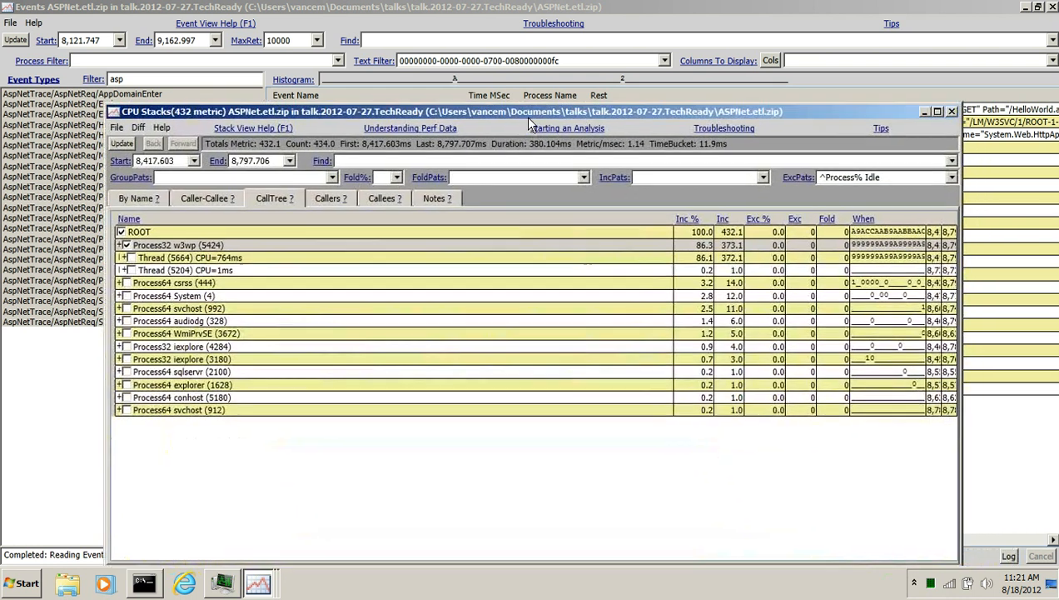
left_click(132, 259)
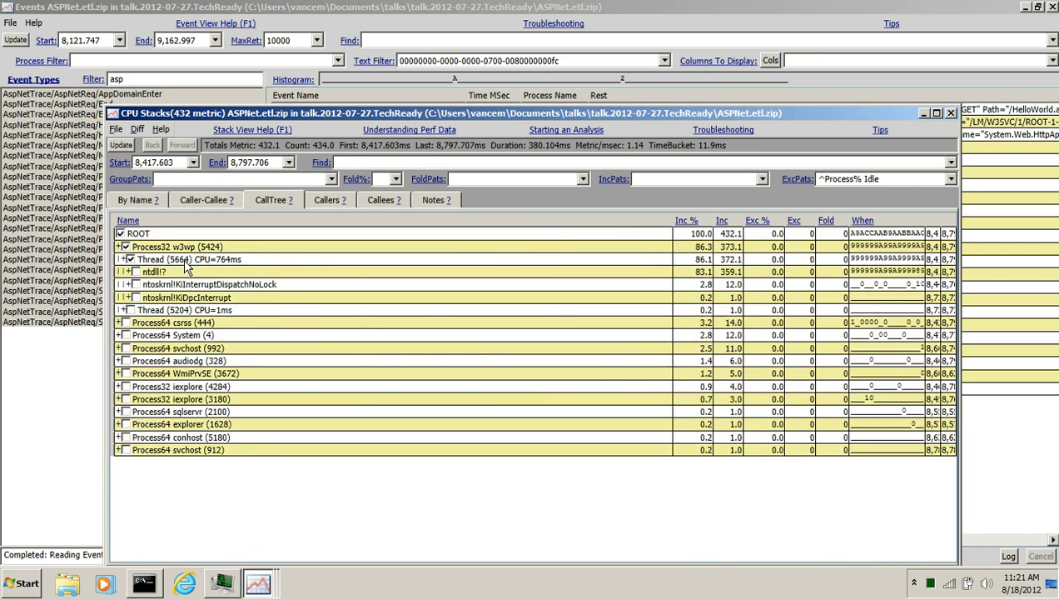
left_click(189, 259)
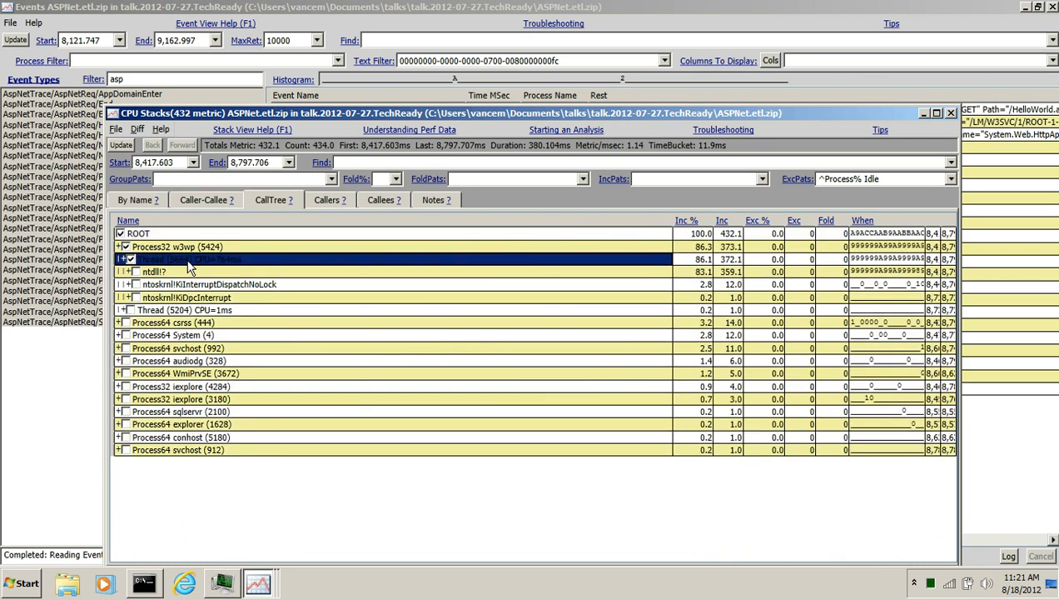
key("alt+i")
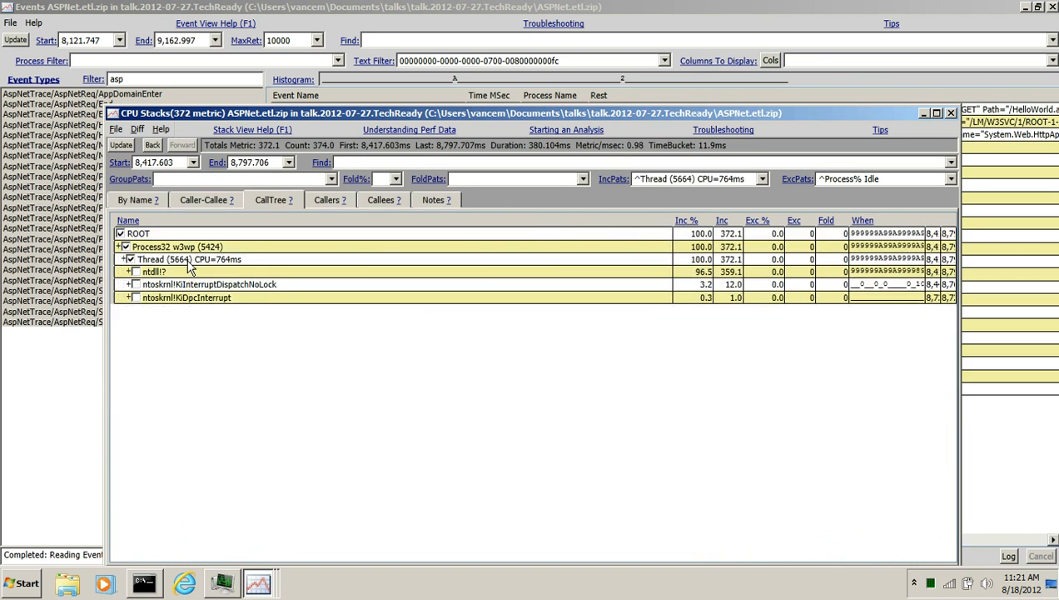
left_click(131, 259)
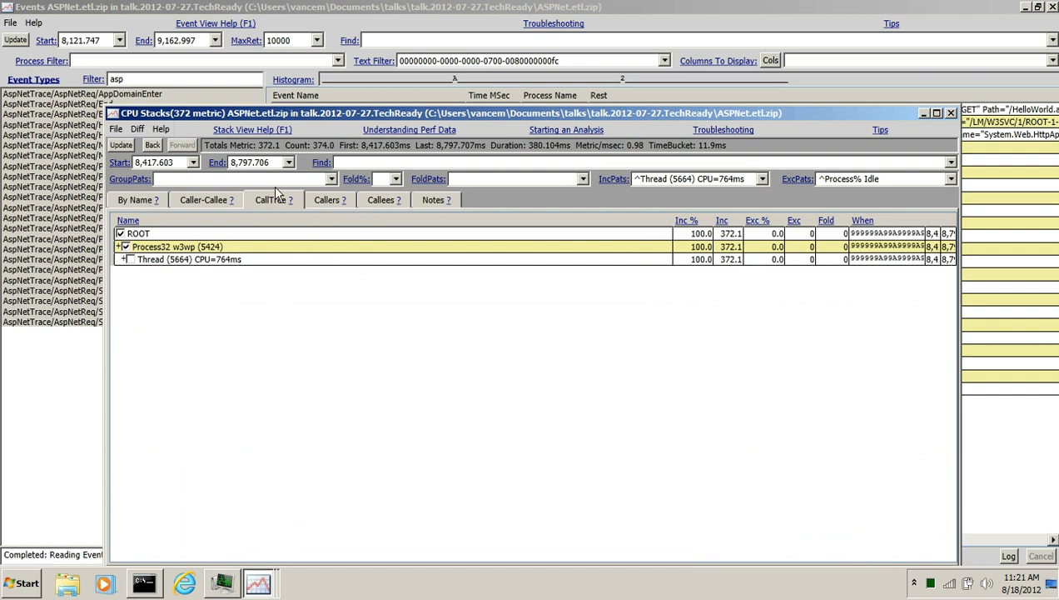
Look up symbols for the System.ni and mscorlib.ni entries in the By Name view, then close the CPU stacks window
left_click(140, 200)
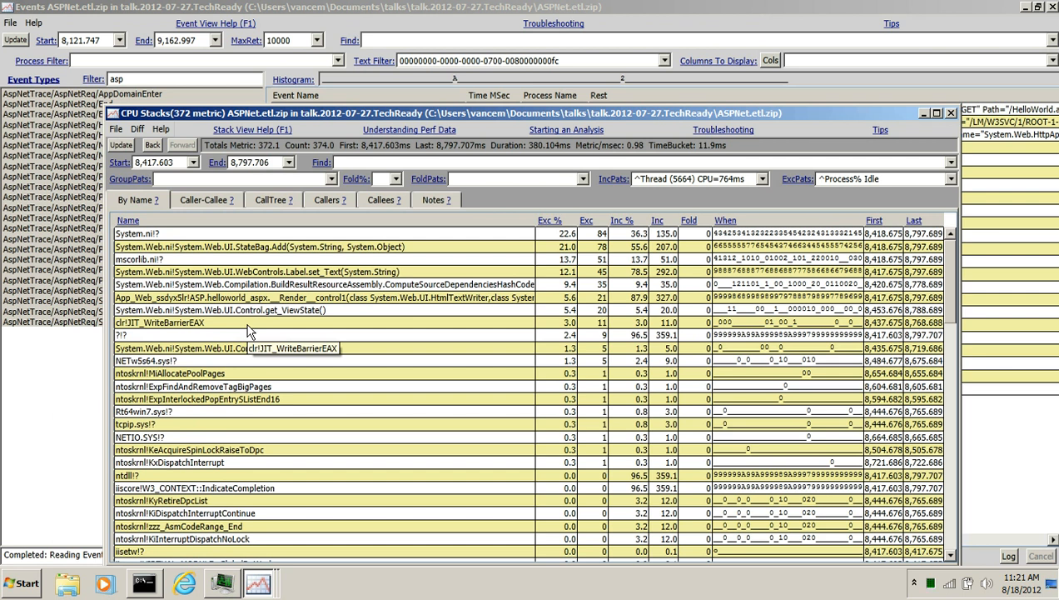
left_click(163, 260)
left_click(160, 235, "shift")
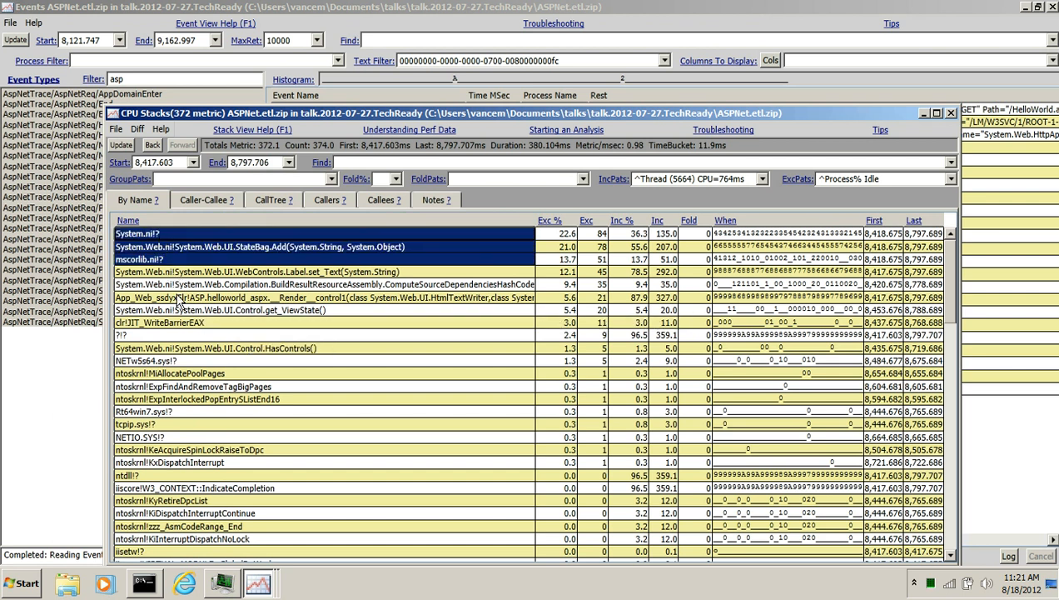
left_click(176, 261)
left_click(162, 235, "ctrl")
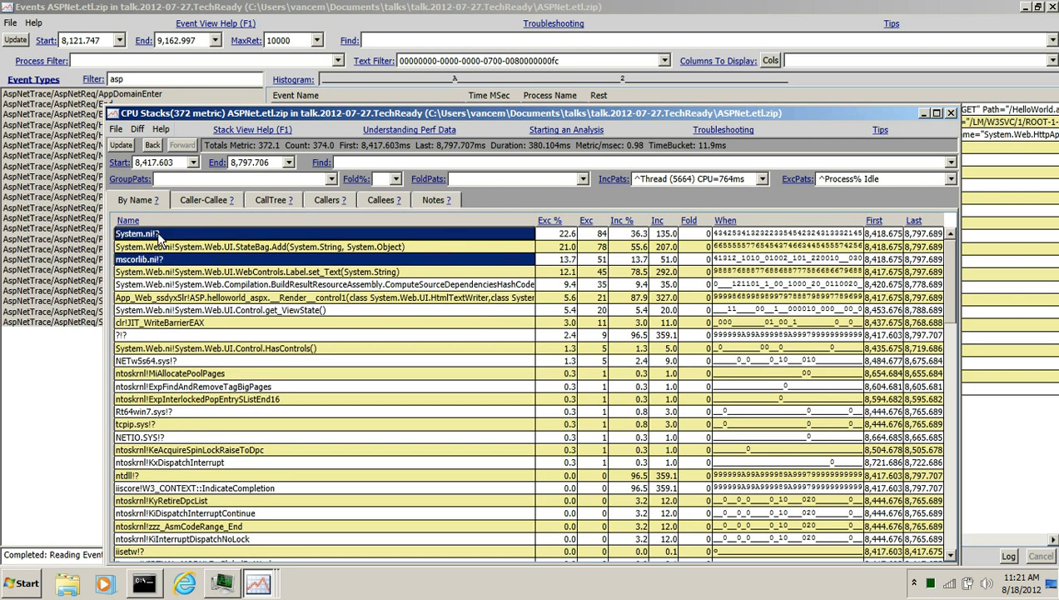
key("alt+s")
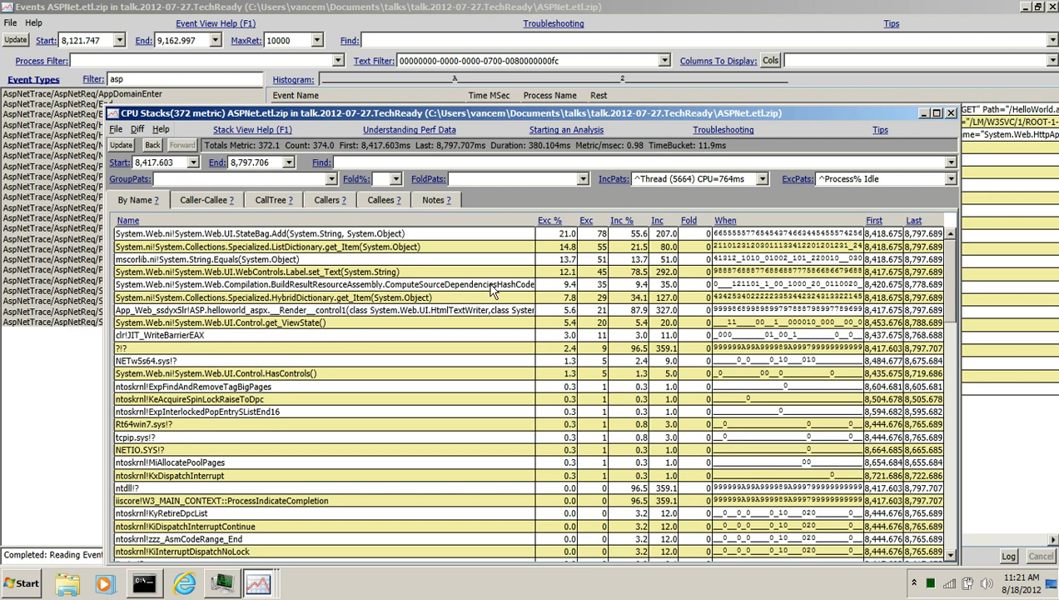
left_click(952, 114)
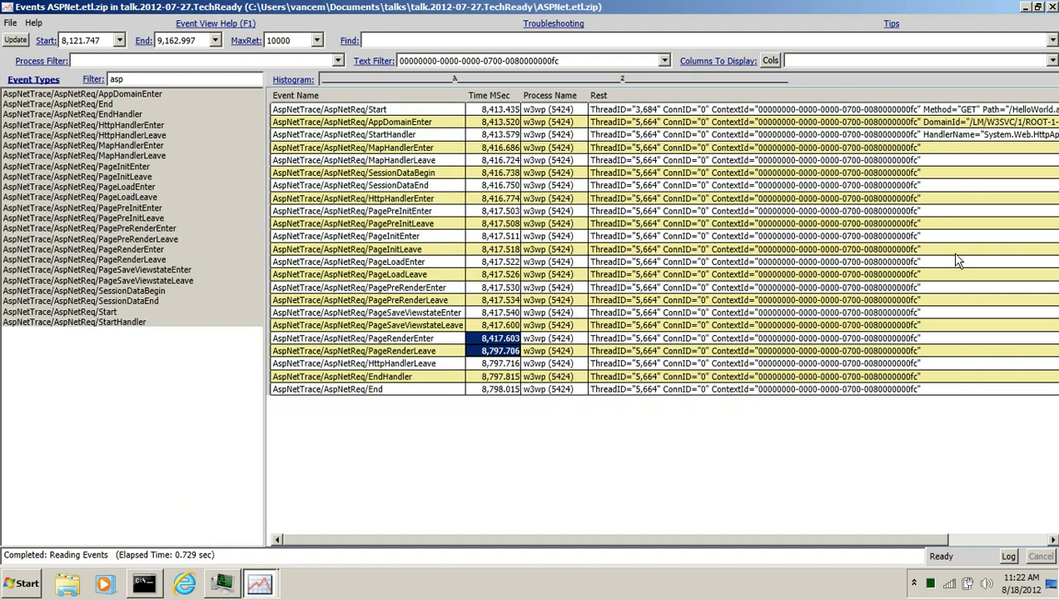